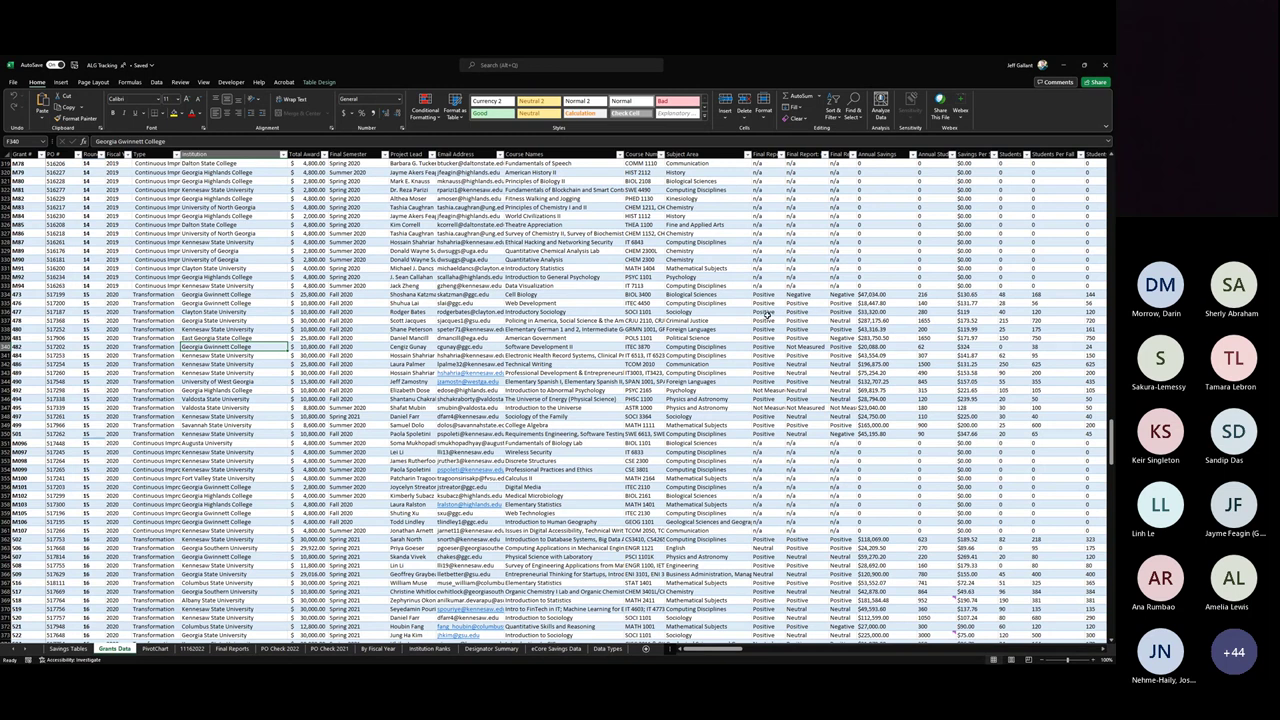
Step: Review the final report ratings, annual savings, per-student savings and student counts in the row for grant 476
{"action": "left_click", "coordinate": [765, 304]}
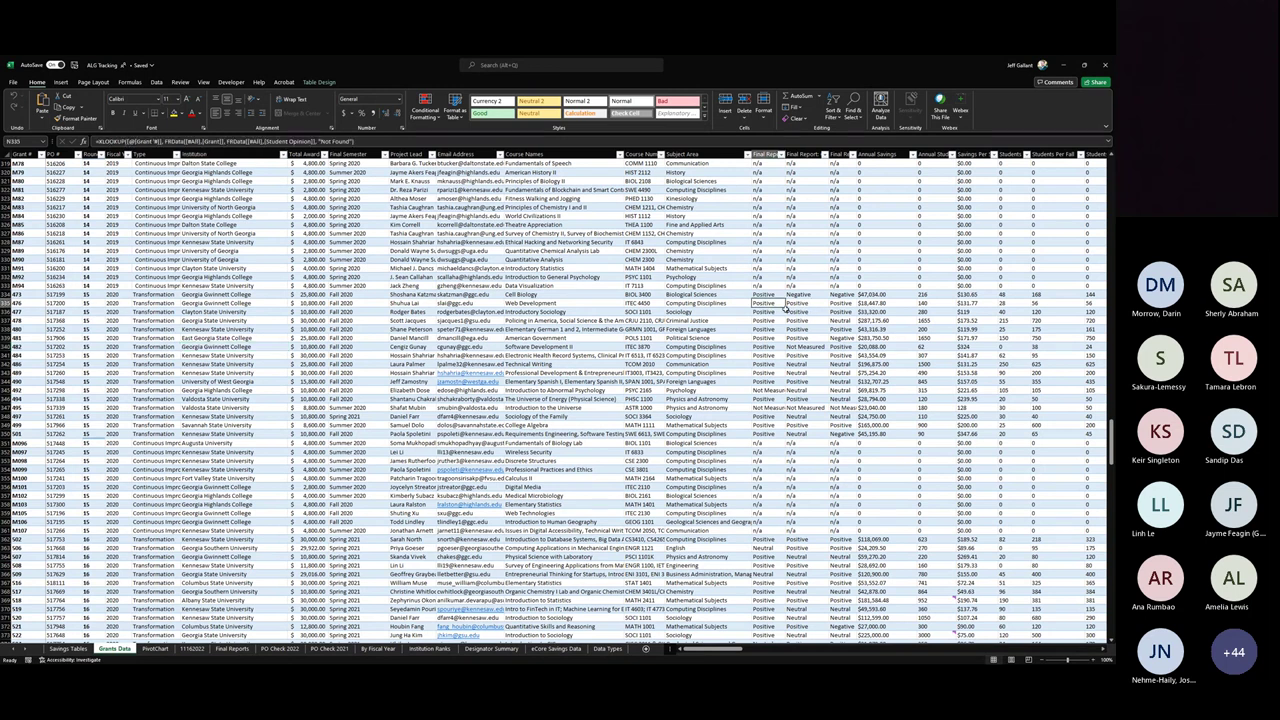
{"action": "key", "text": "Right"}
{"action": "key", "text": "Right"}
{"action": "key", "text": "Right"}
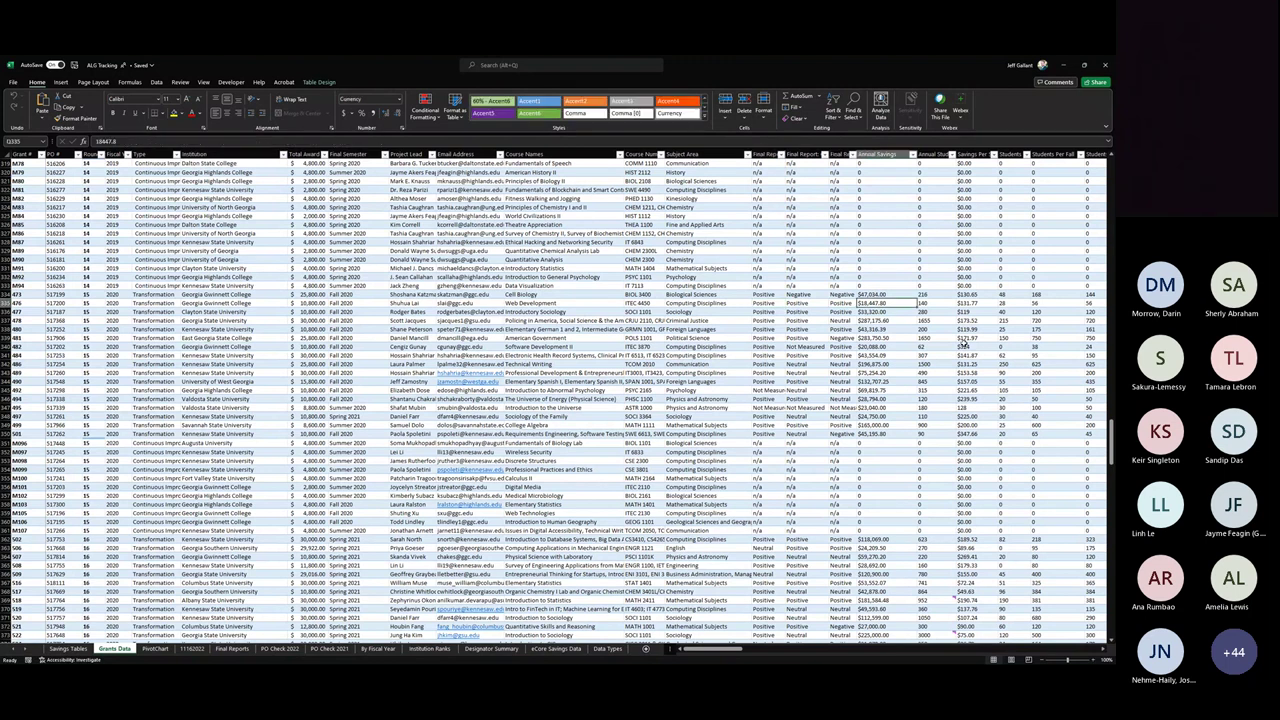
{"action": "key", "text": "Right"}
{"action": "key", "text": "Right"}
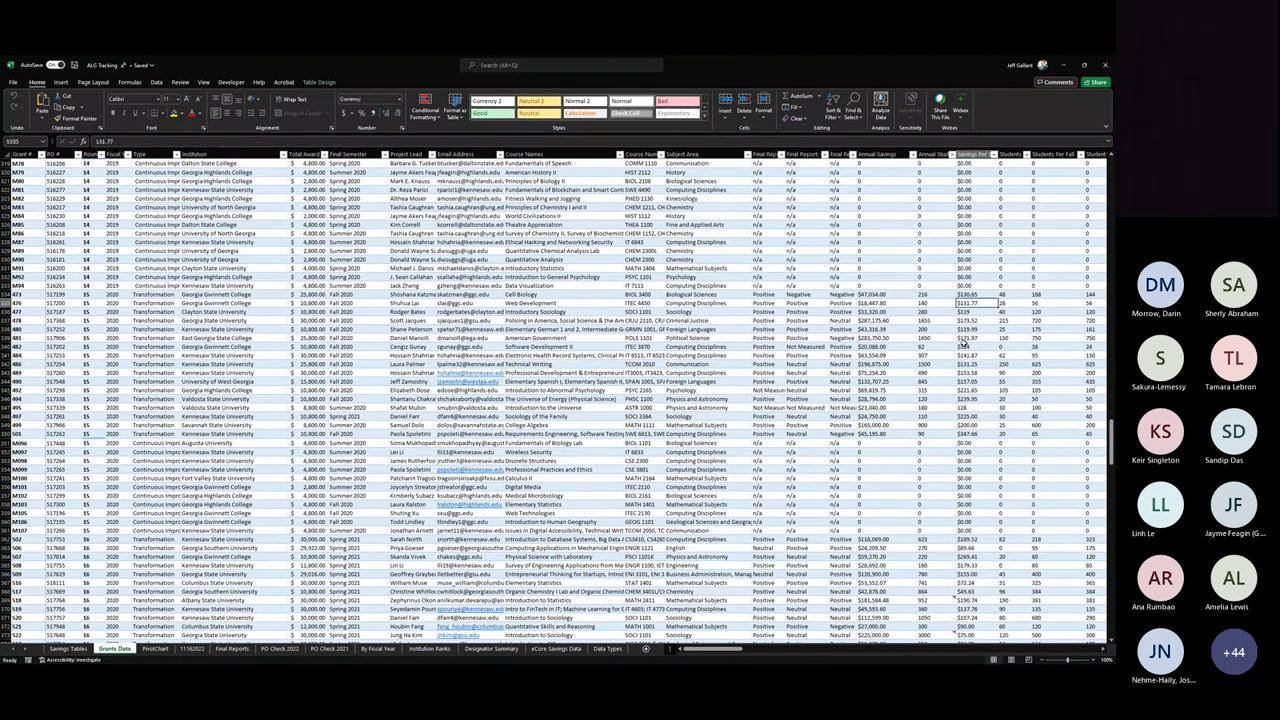
{"action": "key", "text": "Right"}
{"action": "key", "text": "Right"}
{"action": "key", "text": "Right"}
{"action": "key", "text": "Right"}
{"action": "key", "text": "Right"}
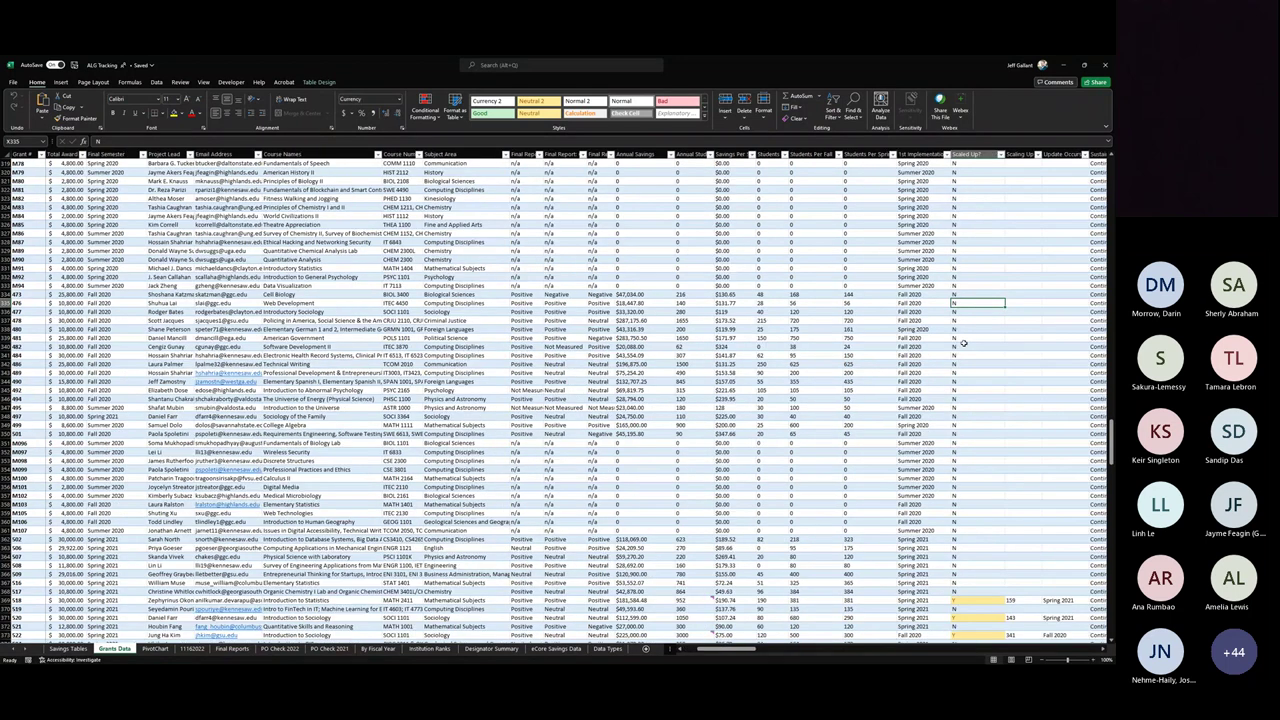
Step: Examine grant 476's spring student count, first implementation semester, scaling-up details and sustainability status
{"action": "key", "text": "Left"}
{"action": "key", "text": "Left"}
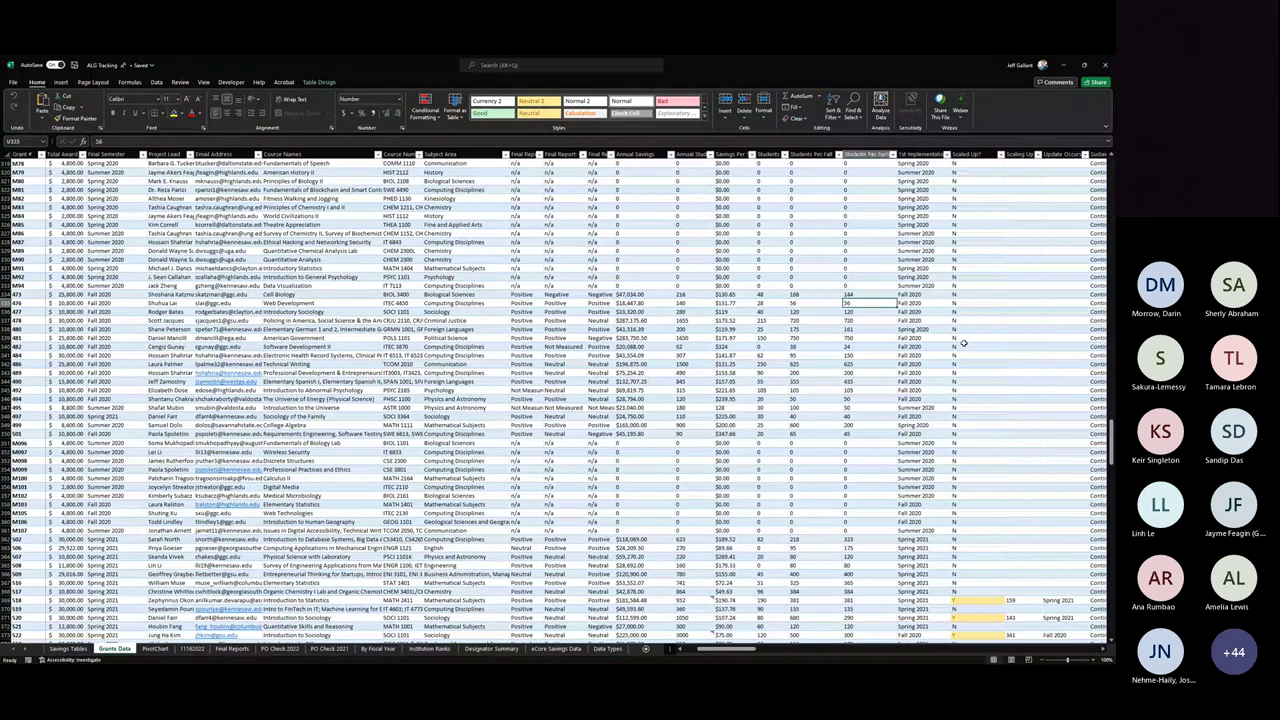
{"action": "key", "text": "Right"}
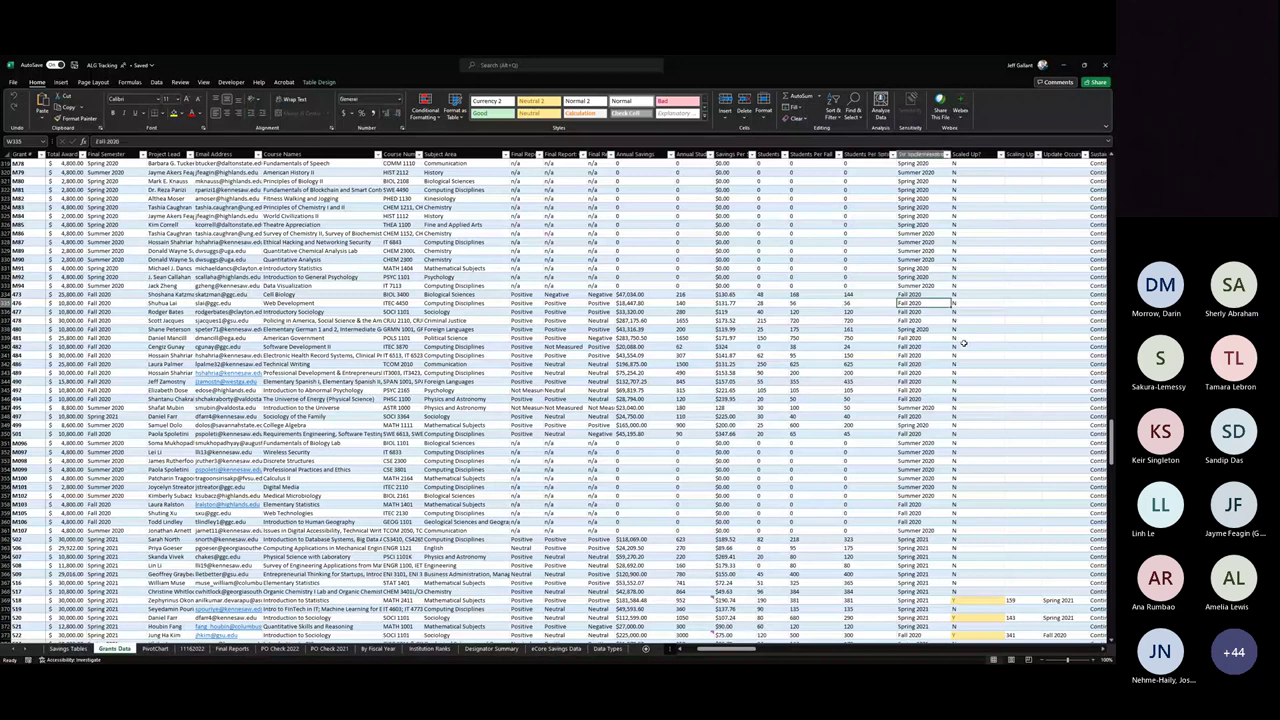
{"action": "key", "text": "Left"}
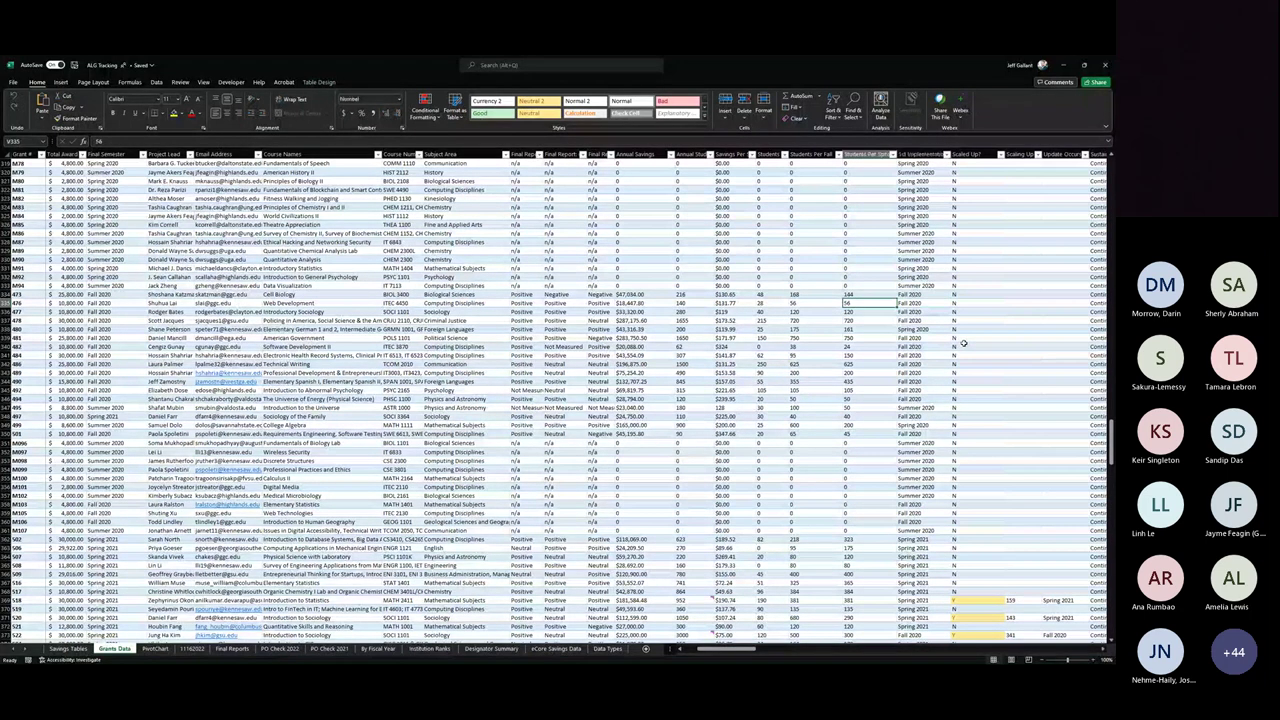
{"action": "key", "text": "Right"}
{"action": "key", "text": "Right"}
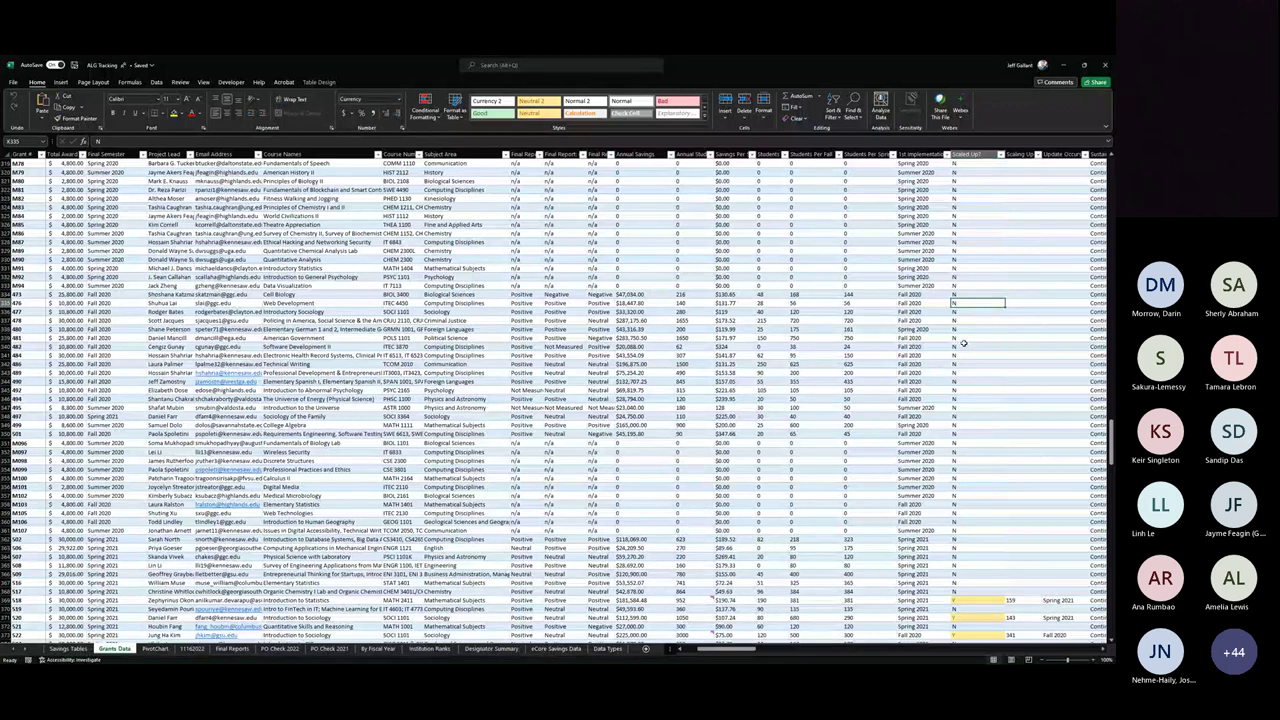
{"action": "key", "text": "Right"}
{"action": "key", "text": "Right"}
{"action": "key", "text": "Right"}
{"action": "key", "text": "Right"}
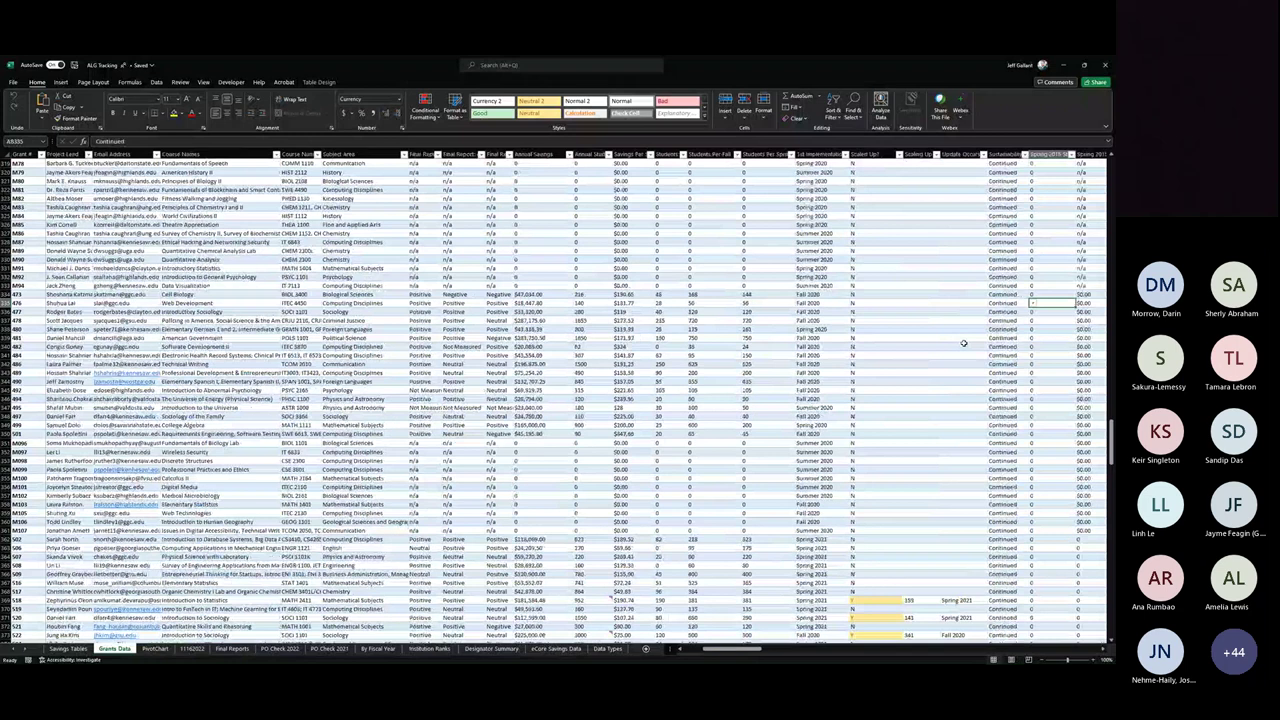
Step: Look through grant 476's student and savings columns from Spring 2015 to Fall 2015, returning to Spring 2015
{"action": "key", "text": "Right"}
{"action": "key", "text": "Right"}
{"action": "key", "text": "Right"}
{"action": "key", "text": "Right"}
{"action": "key", "text": "Right"}
{"action": "key", "text": "Right"}
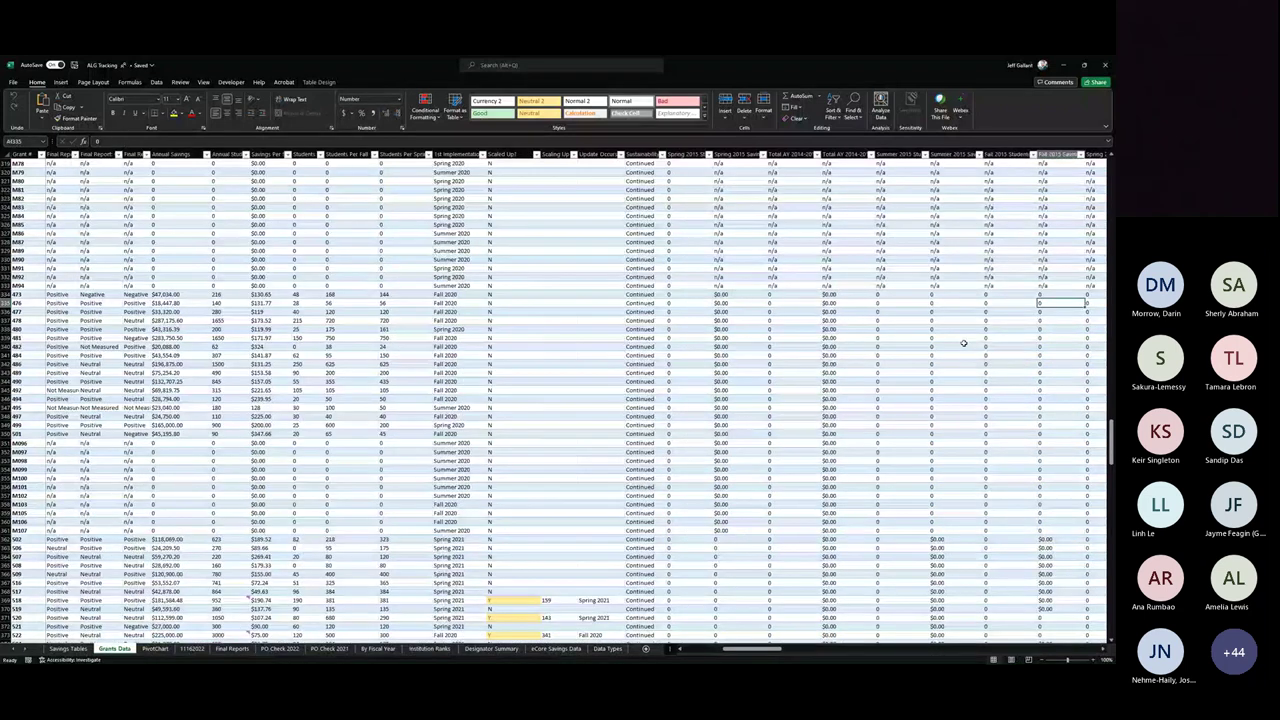
{"action": "key", "text": "Left"}
{"action": "key", "text": "Left"}
{"action": "key", "text": "Left"}
{"action": "key", "text": "Left"}
{"action": "key", "text": "Left"}
{"action": "key", "text": "Left"}
{"action": "key", "text": "Left"}
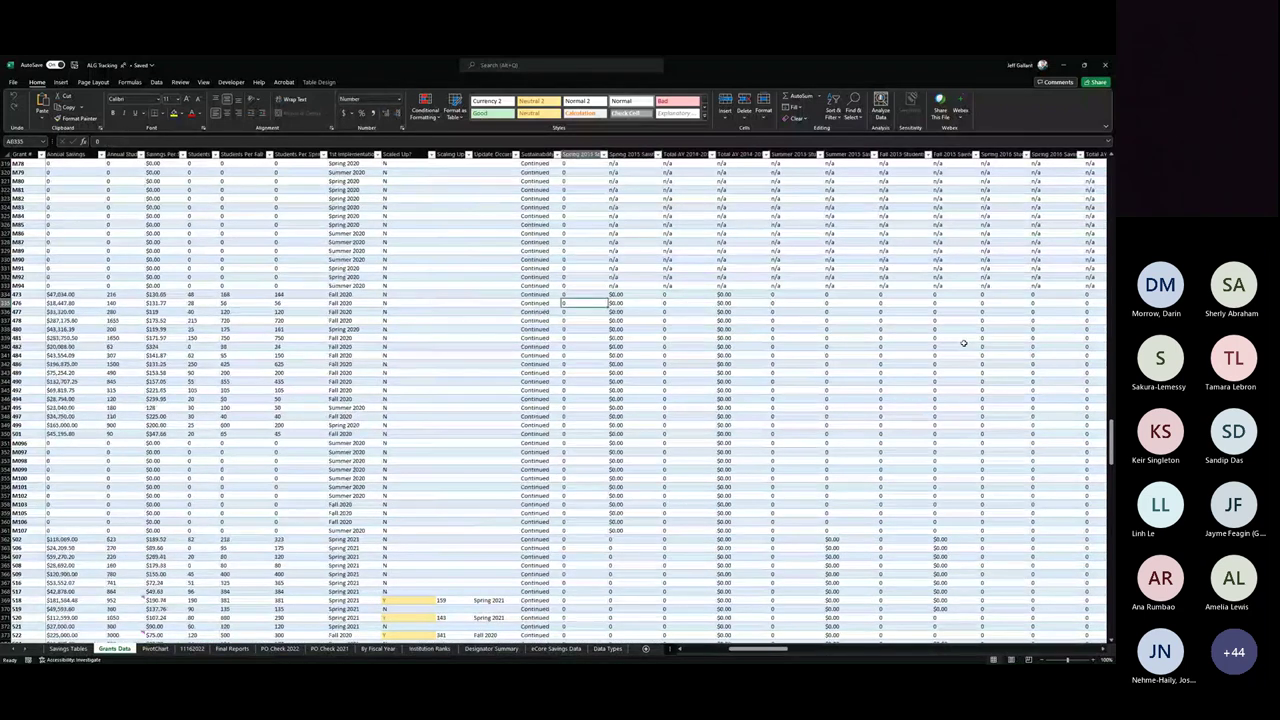
Step: Scan grant 476's semester and academic-year student and savings columns from 2015 through 2018, up to the second sustainability check
{"action": "key", "text": "Right"}
{"action": "key", "text": "Right"}
{"action": "key", "text": "Right"}
{"action": "key", "text": "Right"}
{"action": "key", "text": "Right"}
{"action": "key", "text": "Right"}
{"action": "key", "text": "Right"}
{"action": "key", "text": "Right"}
{"action": "key", "text": "Right"}
{"action": "key", "text": "Right"}
{"action": "key", "text": "Right"}
{"action": "key", "text": "Right"}
{"action": "key", "text": "Right"}
{"action": "key", "text": "Right"}
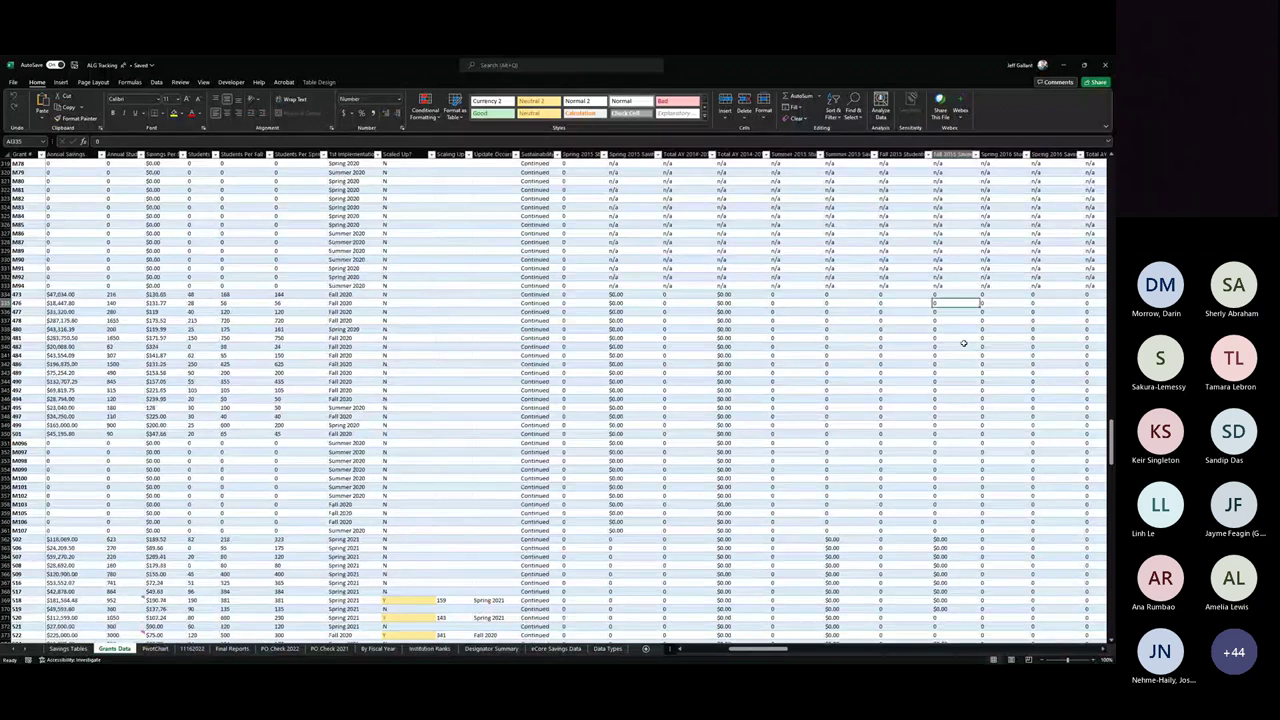
{"action": "key", "text": "Right"}
{"action": "key", "text": "Right"}
{"action": "key", "text": "Right"}
{"action": "key", "text": "Right"}
{"action": "key", "text": "Right"}
{"action": "key", "text": "Right"}
{"action": "key", "text": "Right"}
{"action": "key", "text": "Right"}
{"action": "key", "text": "Right"}
{"action": "key", "text": "Right"}
{"action": "key", "text": "Right"}
{"action": "key", "text": "Right"}
{"action": "key", "text": "Right"}
{"action": "key", "text": "Right"}
{"action": "key", "text": "Right"}
{"action": "key", "text": "Right"}
{"action": "key", "text": "Right"}
{"action": "key", "text": "Right"}
{"action": "key", "text": "Right"}
{"action": "key", "text": "Right"}
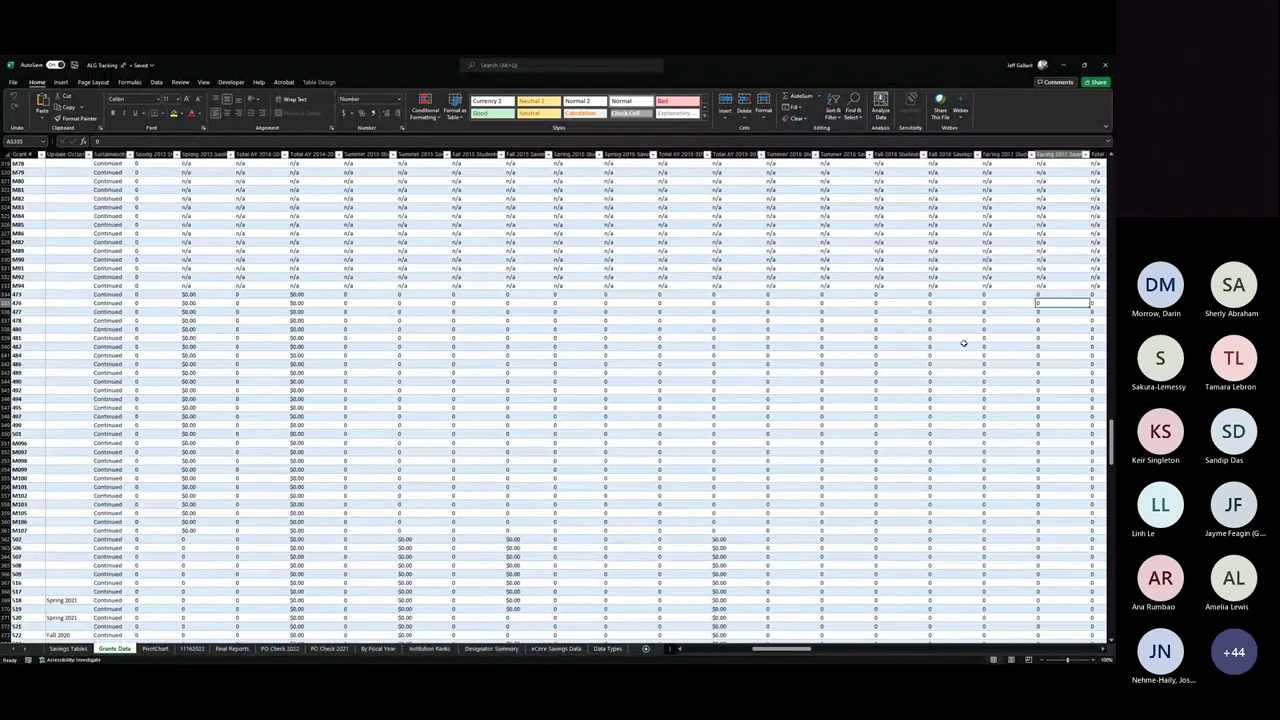
{"action": "key", "text": "Right"}
{"action": "key", "text": "Right"}
{"action": "key", "text": "Right"}
{"action": "key", "text": "Right"}
{"action": "key", "text": "Right"}
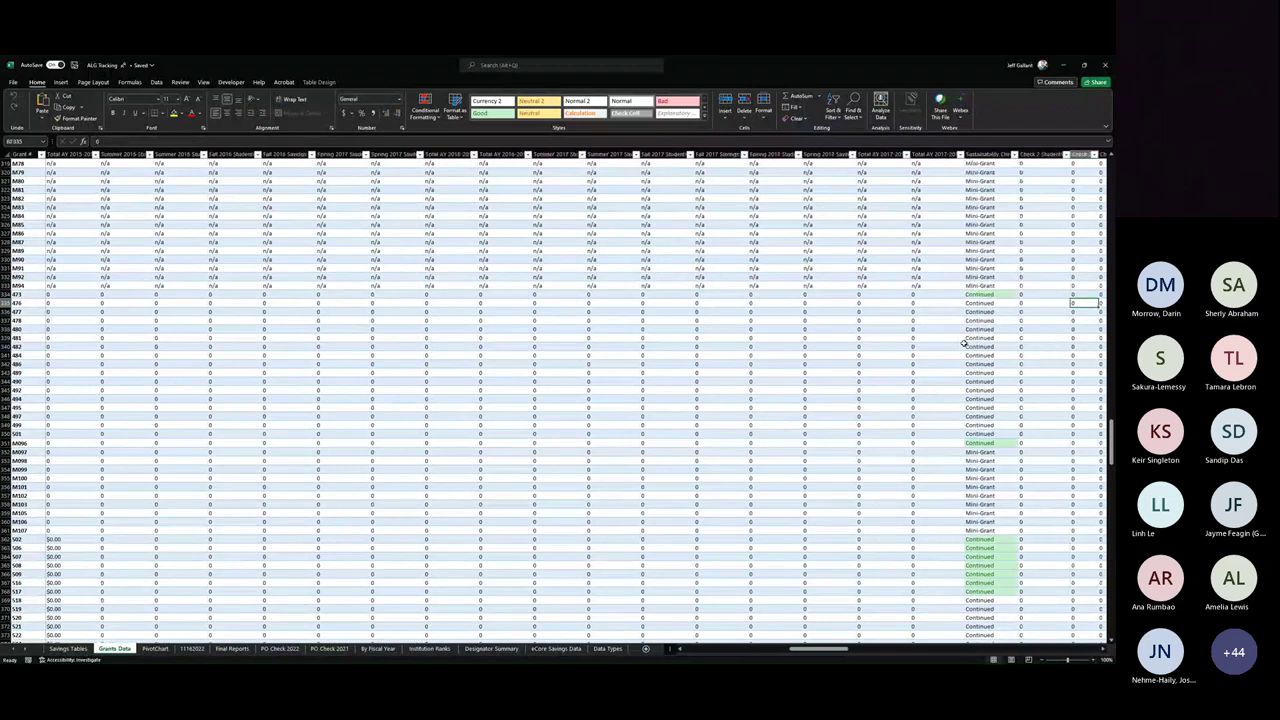
Step: Examine grant 476's Check 2 student columns and its semester data from Summer 2018 to Spring 2019
{"action": "key", "text": "Left"}
{"action": "key", "text": "Left"}
{"action": "key", "text": "Left"}
{"action": "key", "text": "Left"}
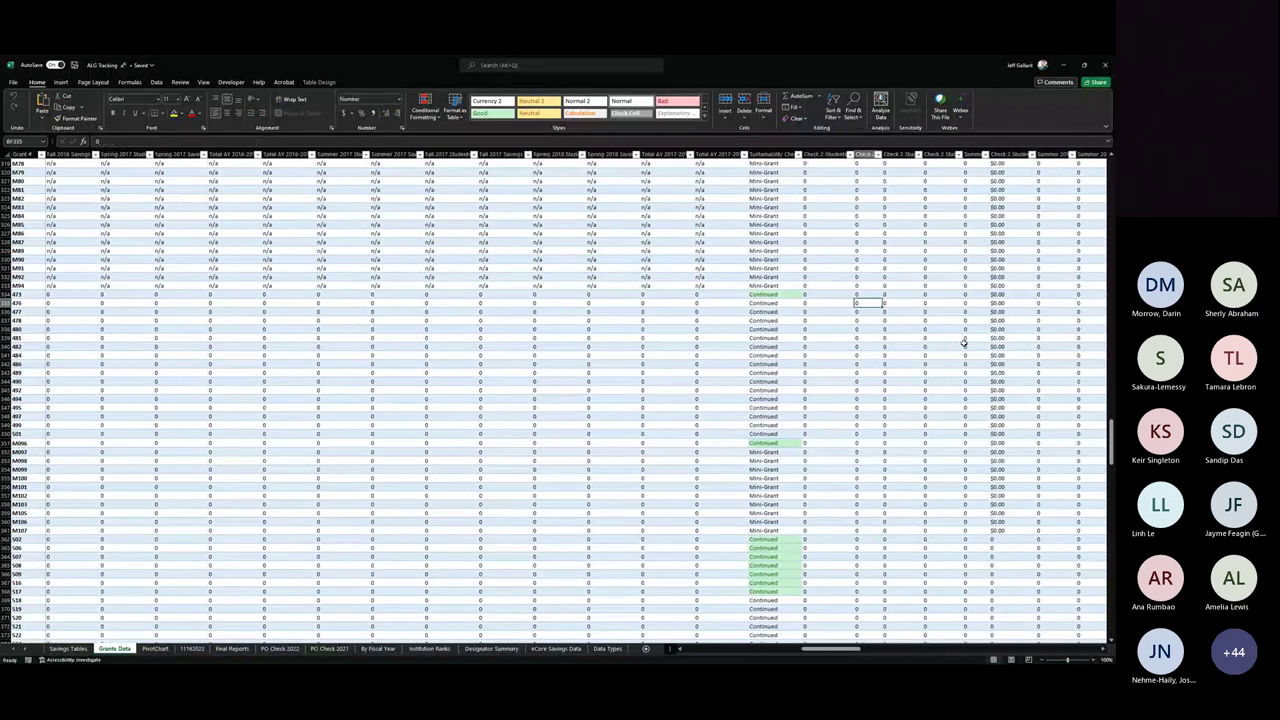
{"action": "key", "text": "Right"}
{"action": "key", "text": "Right"}
{"action": "key", "text": "Right"}
{"action": "key", "text": "Right"}
{"action": "key", "text": "Right"}
{"action": "key", "text": "Right"}
{"action": "key", "text": "Right"}
{"action": "key", "text": "Right"}
{"action": "key", "text": "Right"}
{"action": "key", "text": "Right"}
{"action": "key", "text": "Right"}
{"action": "key", "text": "Right"}
{"action": "key", "text": "Right"}
{"action": "key", "text": "Right"}
{"action": "key", "text": "Right"}
{"action": "key", "text": "Right"}
{"action": "key", "text": "Right"}
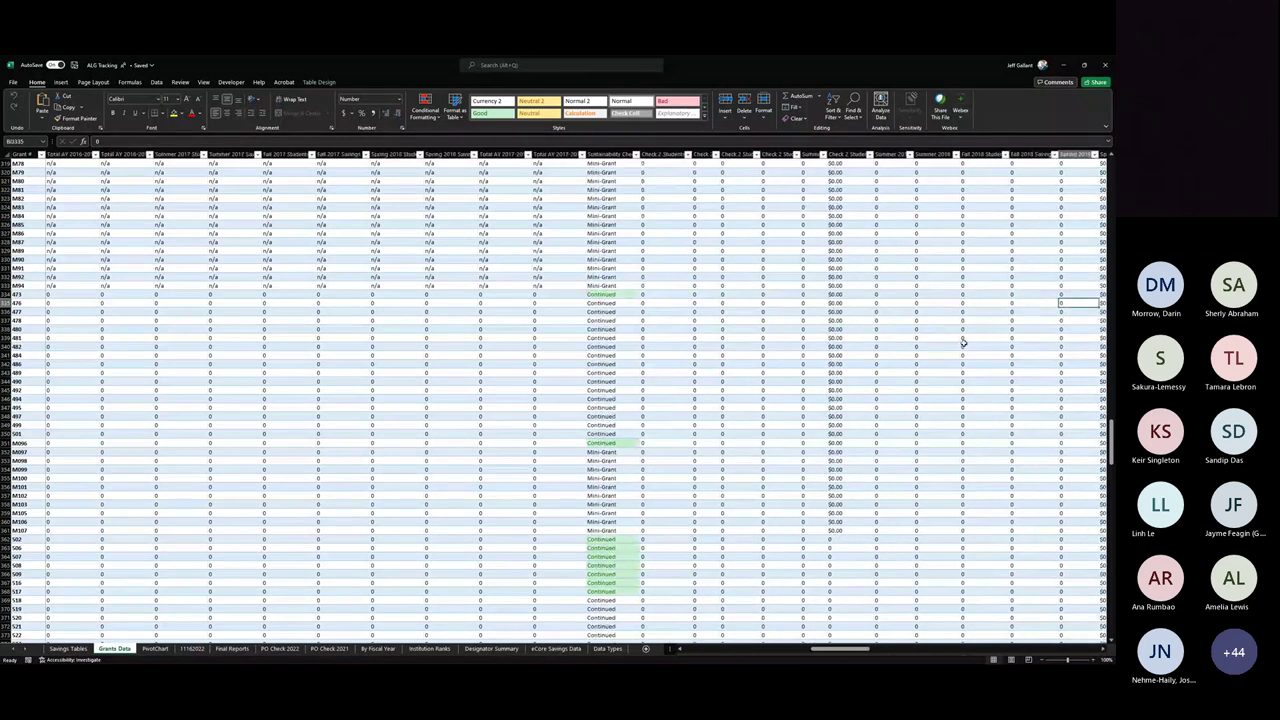
Step: Review grant 476's Check 3 status, student counts, savings figures and starting semester
{"action": "key", "text": "Right"}
{"action": "key", "text": "Right"}
{"action": "key", "text": "Right"}
{"action": "key", "text": "Right"}
{"action": "key", "text": "Right"}
{"action": "key", "text": "Right"}
{"action": "key", "text": "Right"}
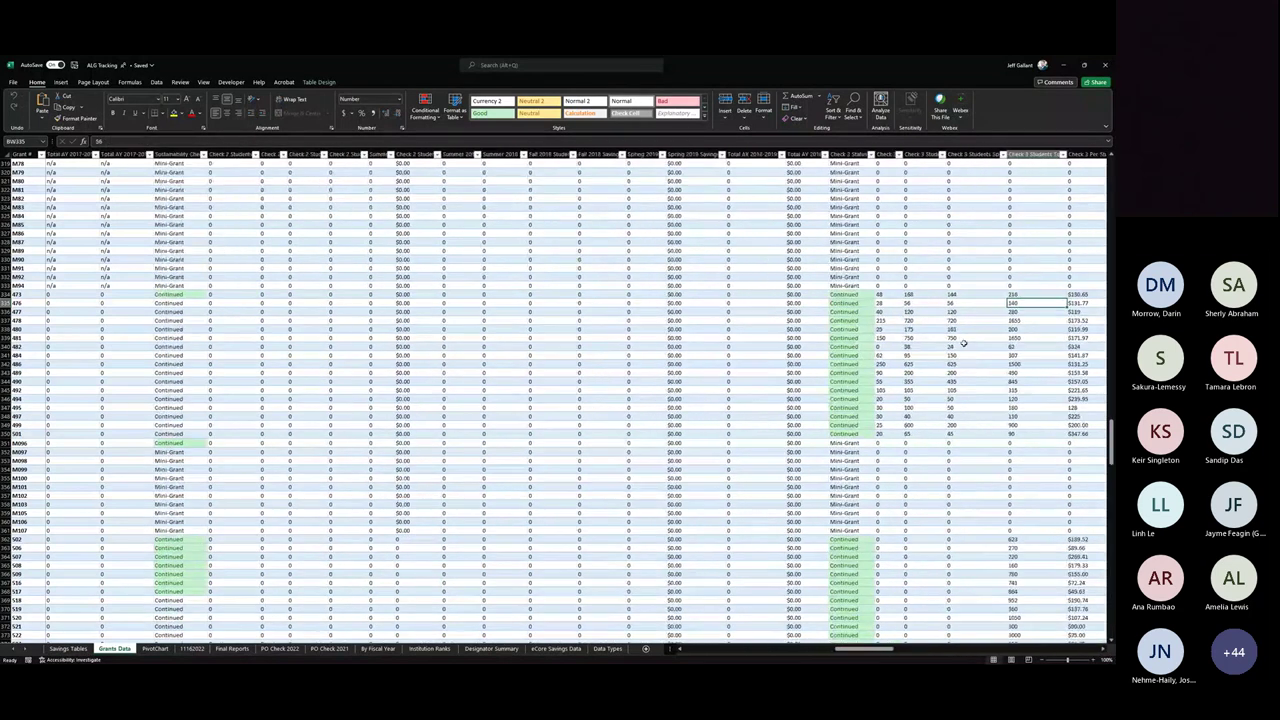
{"action": "key", "text": "Right"}
{"action": "key", "text": "Right"}
{"action": "key", "text": "Right"}
{"action": "key", "text": "Right"}
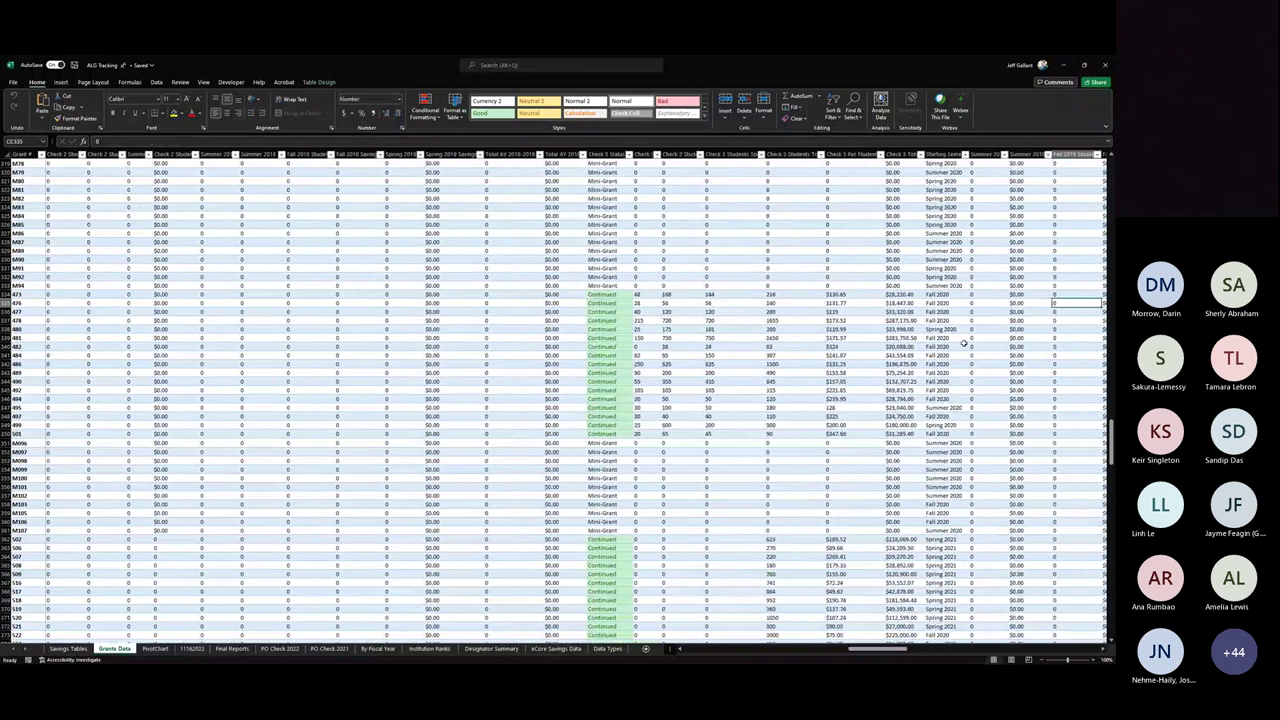
Step: Review grant 476's student and savings columns for Fall 2019 and Spring 2020
{"action": "key", "text": "Right"}
{"action": "key", "text": "Right"}
{"action": "key", "text": "Right"}
{"action": "key", "text": "Right"}
{"action": "key", "text": "Right"}
{"action": "key", "text": "Right"}
{"action": "key", "text": "Right"}
{"action": "key", "text": "Right"}
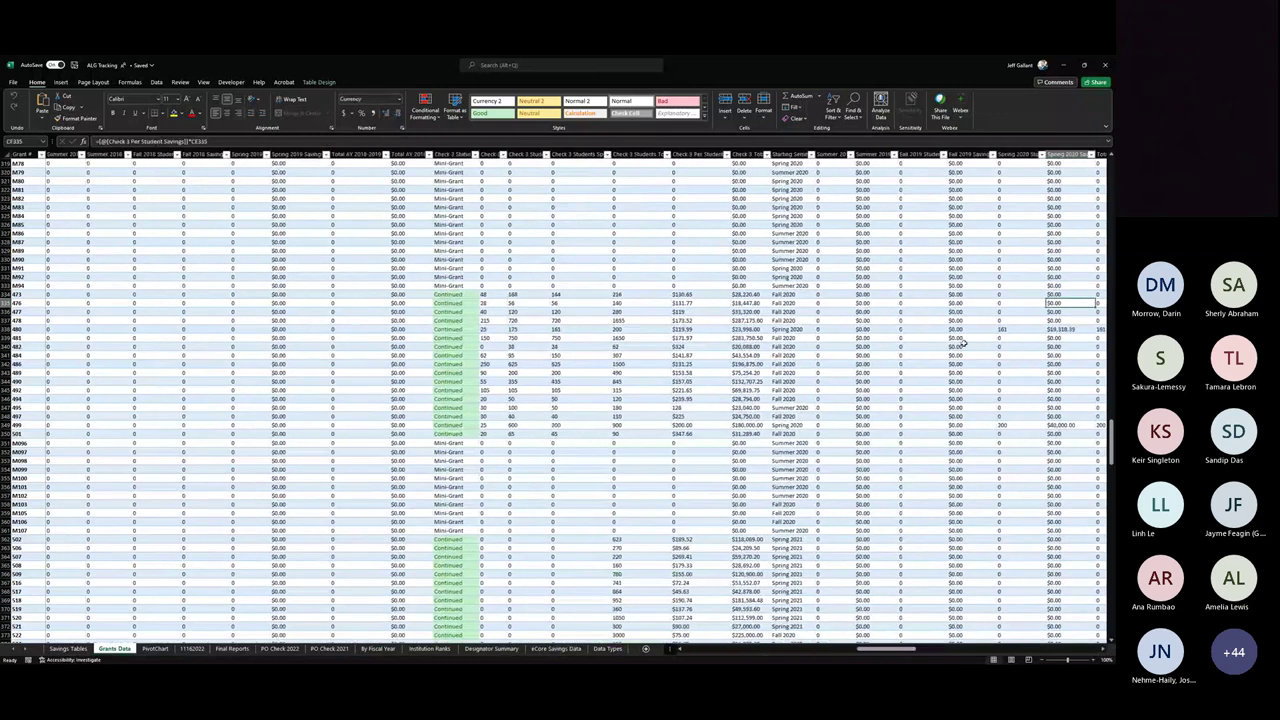
Step: Examine grant 476's Check 4 status, student counts and total annual savings, continuing to the Fall 2020 student formula
{"action": "key", "text": "Right"}
{"action": "key", "text": "Right"}
{"action": "key", "text": "Right"}
{"action": "key", "text": "Right"}
{"action": "key", "text": "Right"}
{"action": "key", "text": "Right"}
{"action": "key", "text": "Right"}
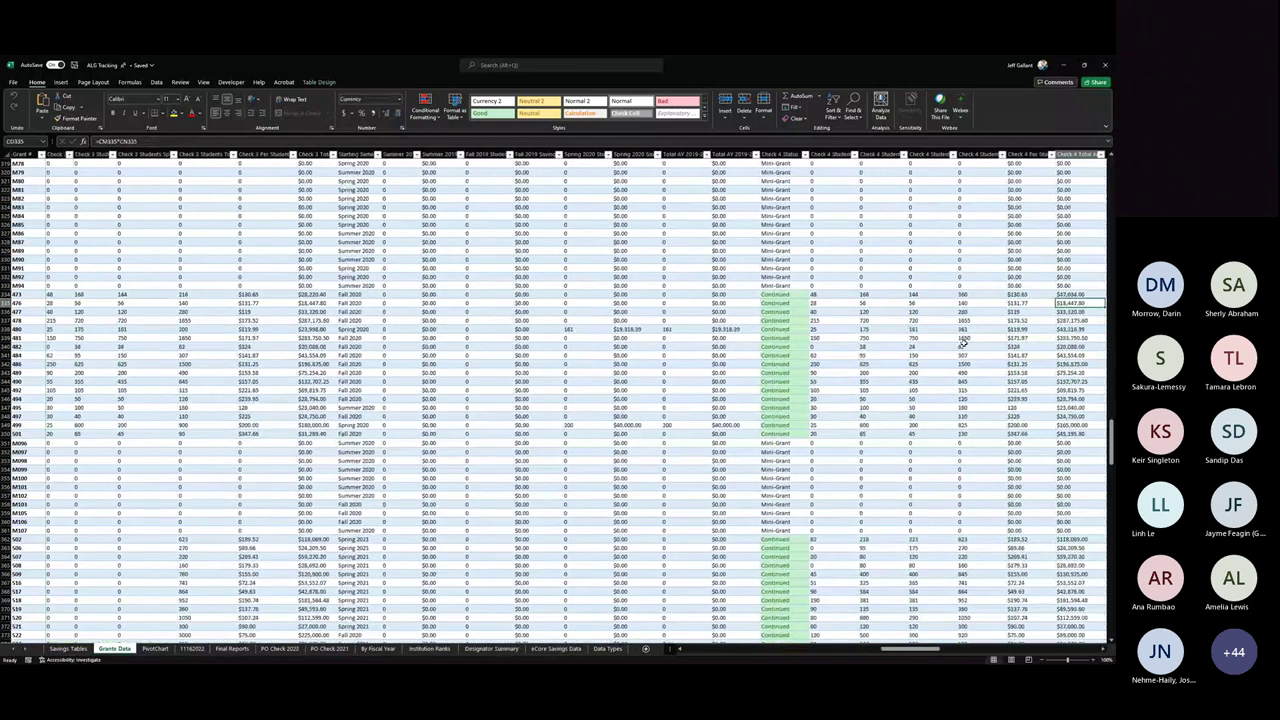
{"action": "key", "text": "Left"}
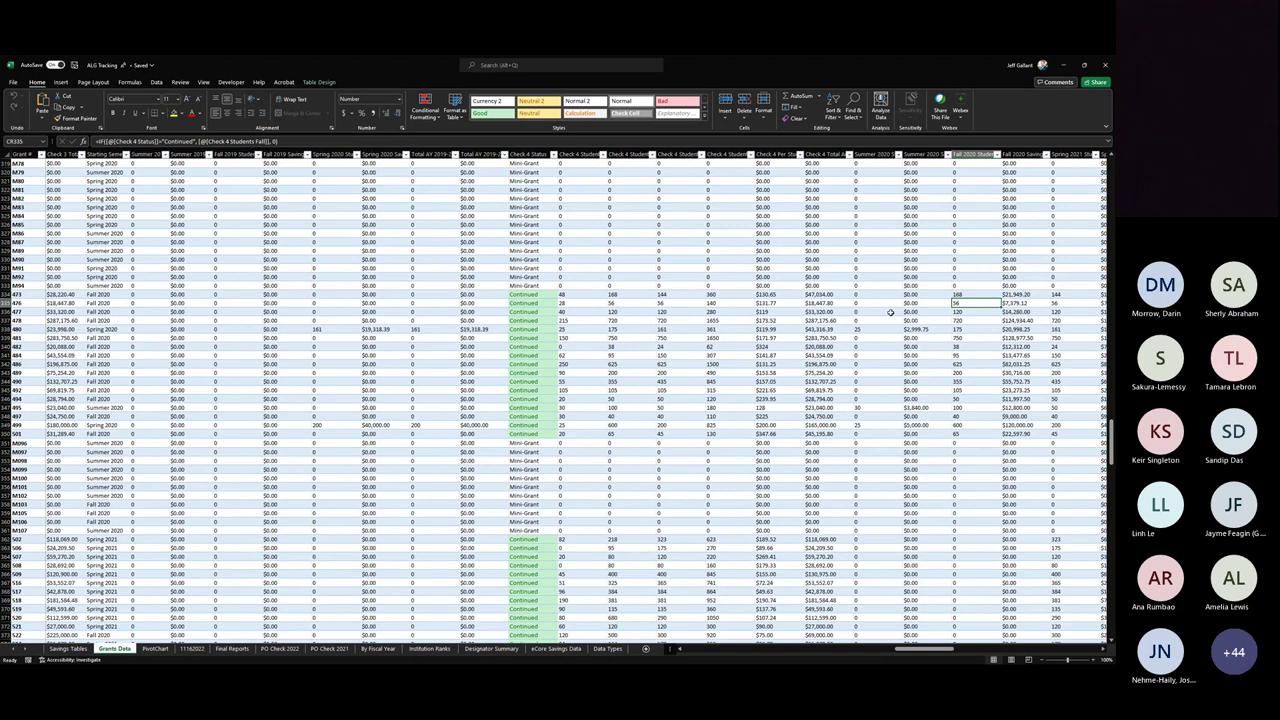
Step: Compare grant 476's Fall 2020 savings formula with its Check 4 per-student and total savings, and inspect the total AY 2020-2021 savings
{"action": "key", "text": "Right"}
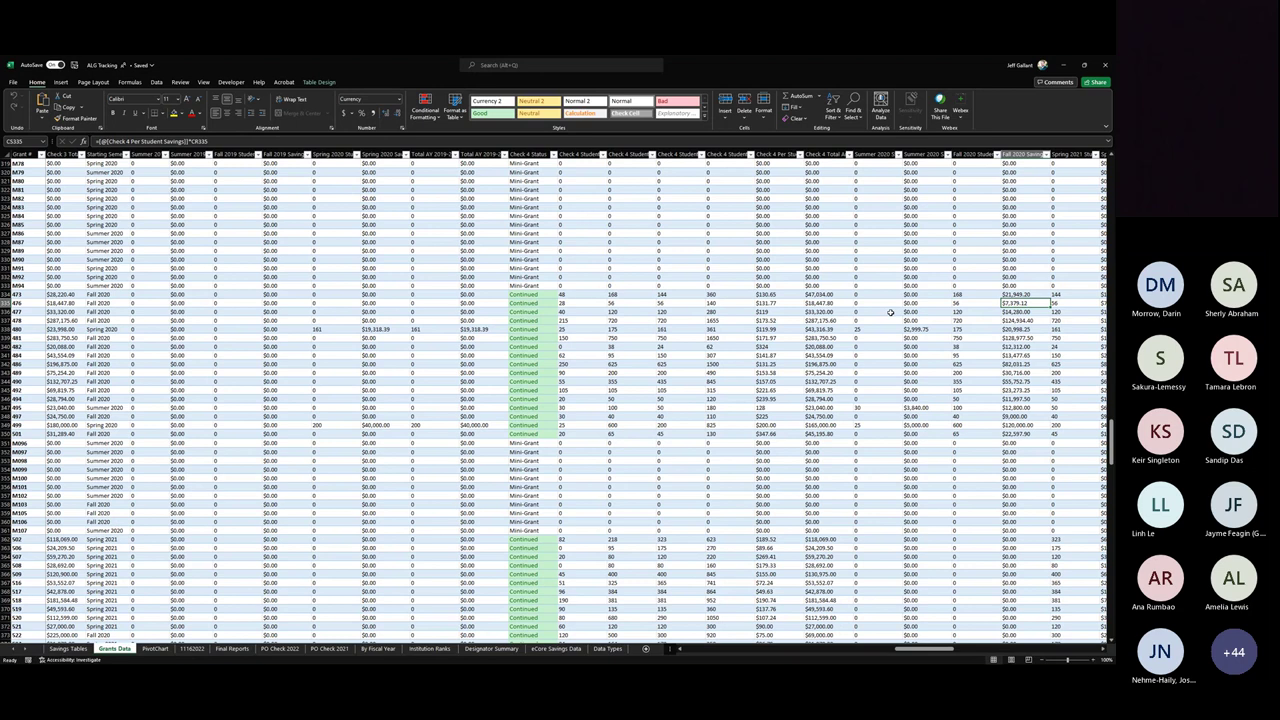
{"action": "key", "text": "Left"}
{"action": "key", "text": "Left"}
{"action": "key", "text": "Left"}
{"action": "key", "text": "Left"}
{"action": "key", "text": "Left"}
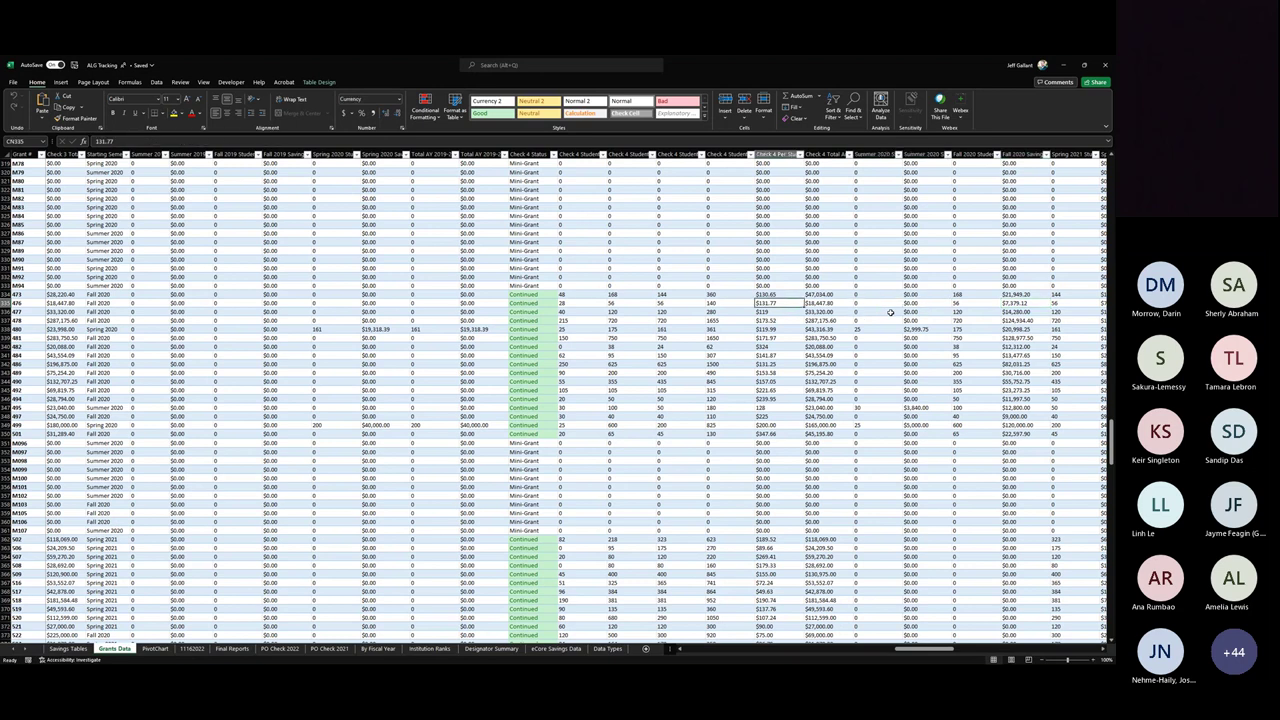
{"action": "key", "text": "Right"}
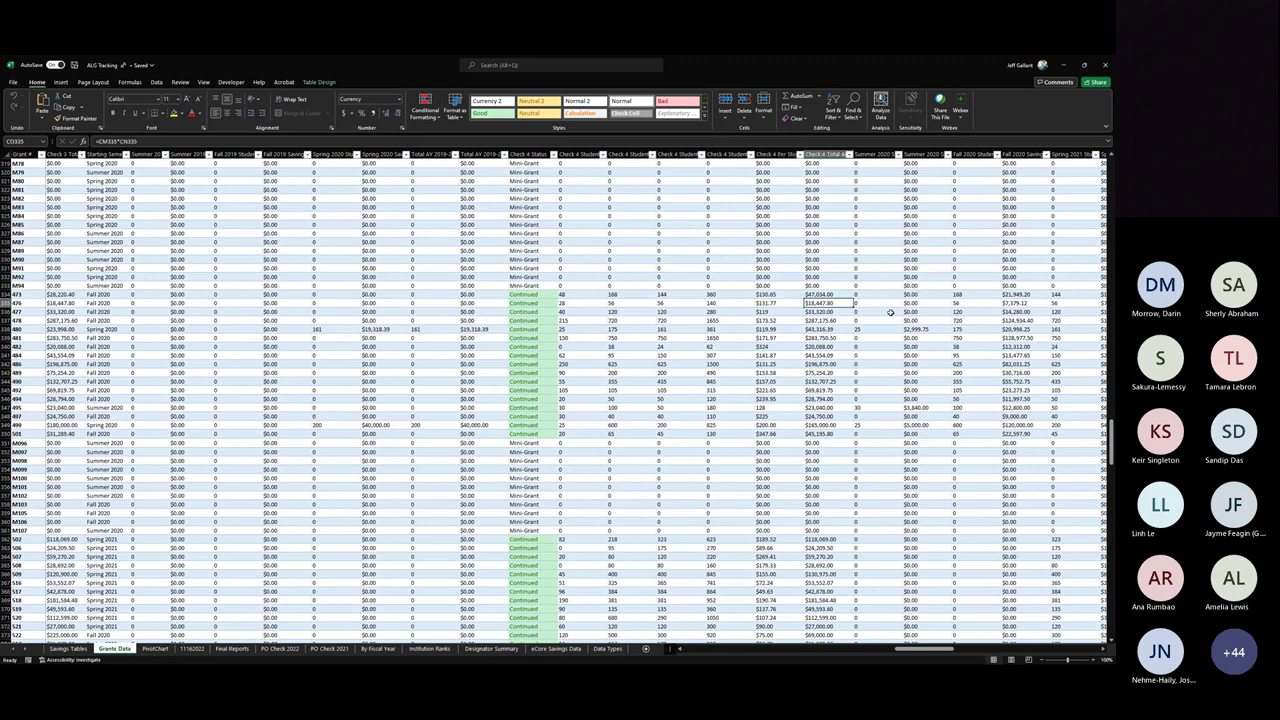
{"action": "key", "text": "Left"}
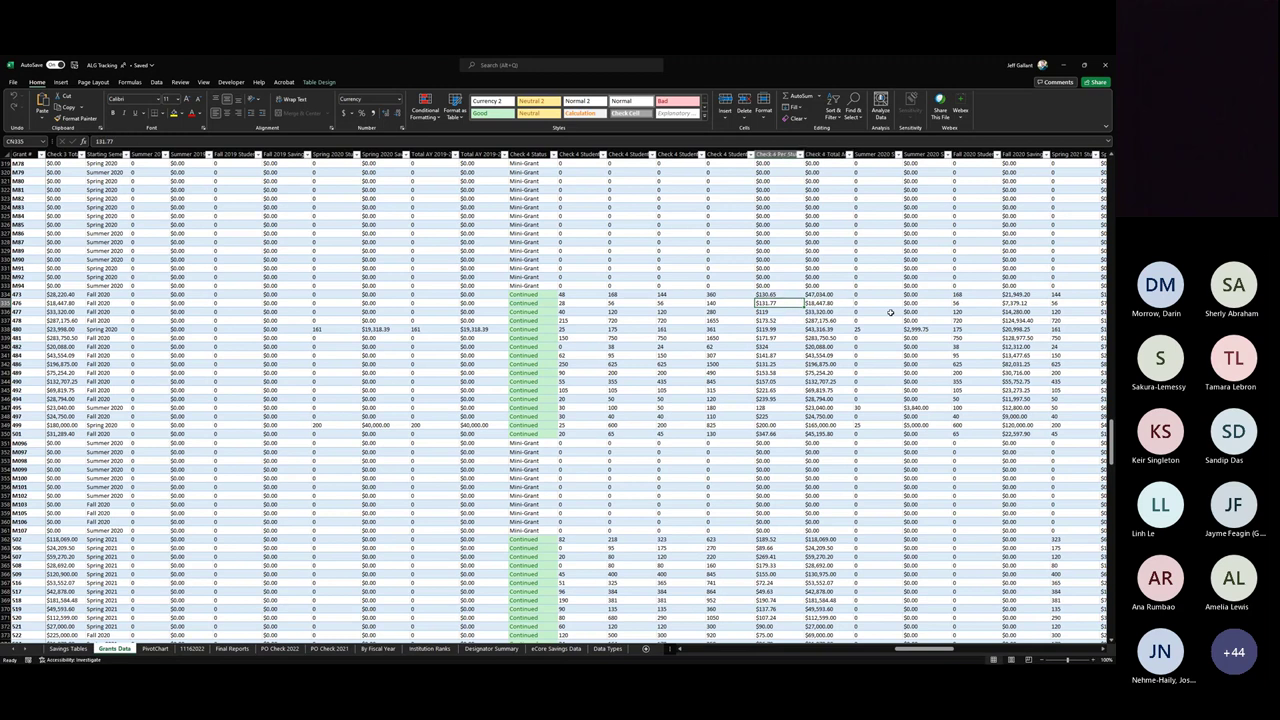
{"action": "key", "text": "Right"}
{"action": "key", "text": "Right"}
{"action": "key", "text": "Right"}
{"action": "key", "text": "Right"}
{"action": "key", "text": "Right"}
{"action": "key", "text": "Right"}
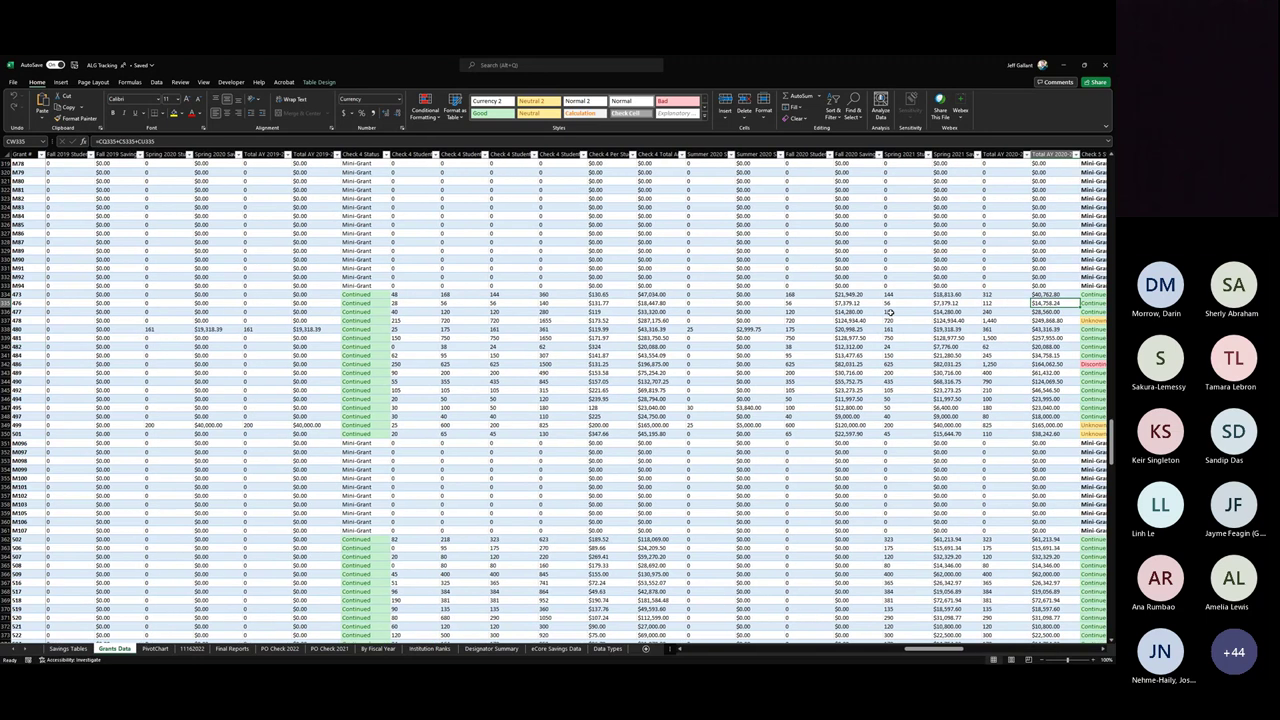
Step: Examine the Check 5 status, starting semester and student columns for grants 476 and 477
{"action": "key", "text": "Right"}
{"action": "key", "text": "Right"}
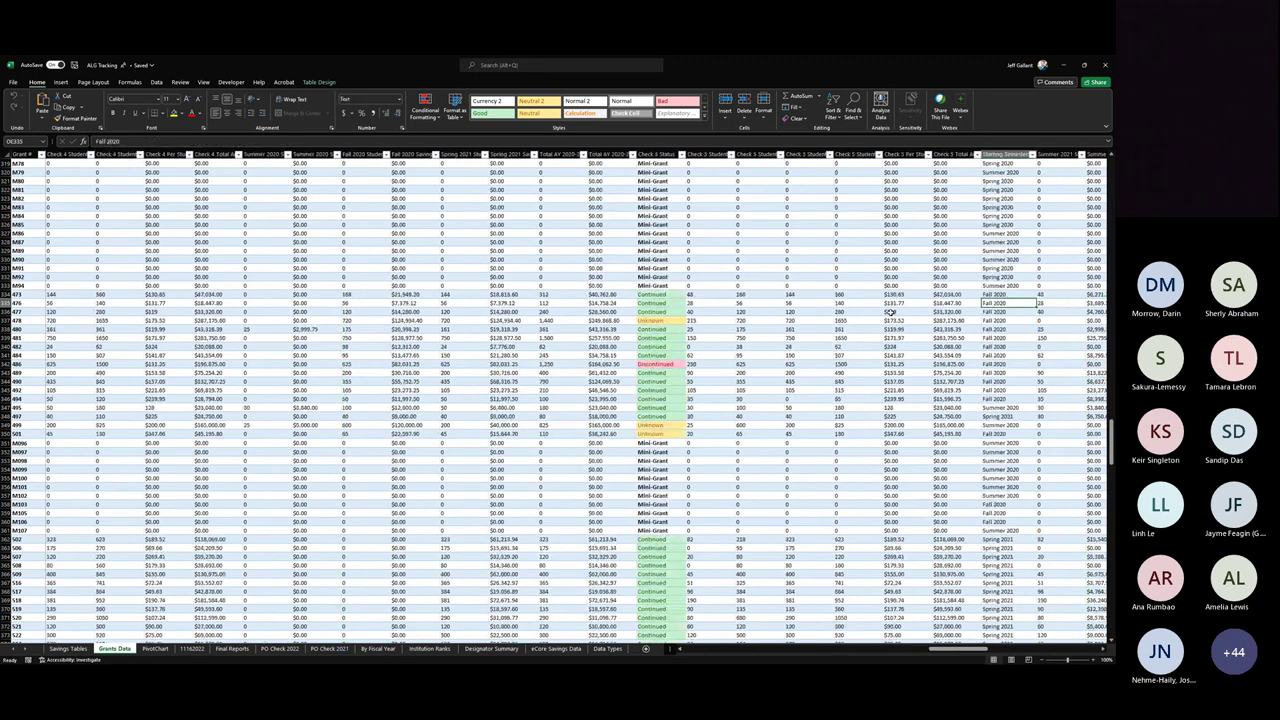
{"action": "key", "text": "Down"}
{"action": "key", "text": "Down"}
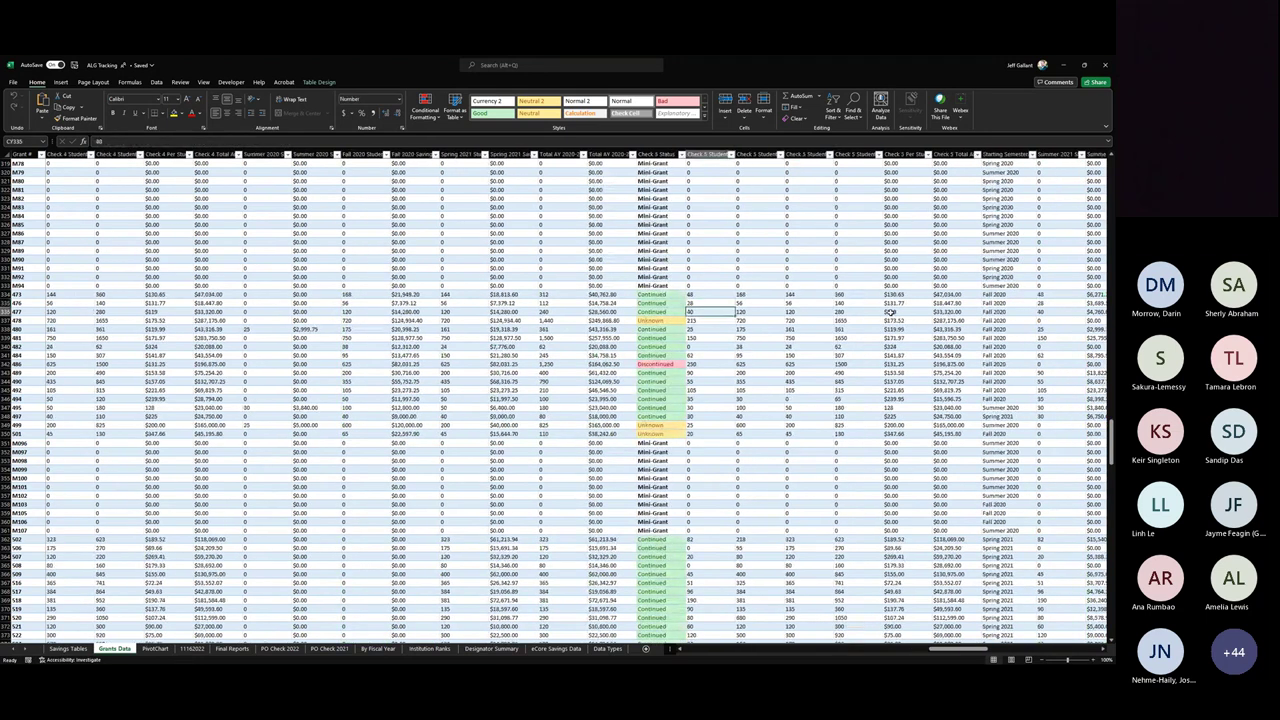
Step: Compare the Check 5 starting semesters and the Summer and Fall 2021 student and savings columns for grants 477 to 482
{"action": "key", "text": "Left"}
{"action": "key", "text": "Right"}
{"action": "key", "text": "Right"}
{"action": "key", "text": "Right"}
{"action": "key", "text": "Right"}
{"action": "key", "text": "Right"}
{"action": "key", "text": "Right"}
{"action": "key", "text": "Right"}
{"action": "key", "text": "Right"}
{"action": "key", "text": "Right"}
{"action": "key", "text": "Right"}
{"action": "key", "text": "Left"}
{"action": "key", "text": "Left"}
{"action": "key", "text": "Left"}
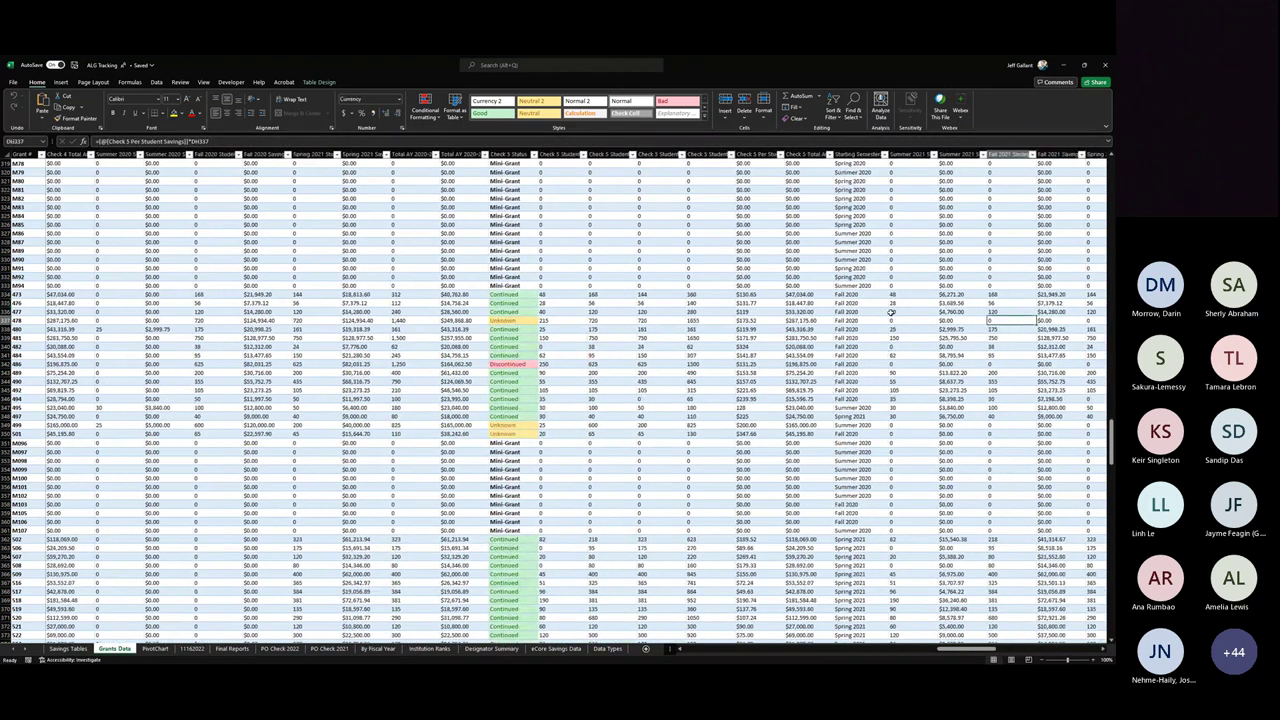
{"action": "key", "text": "Down"}
{"action": "key", "text": "Down"}
{"action": "key", "text": "Down"}
{"action": "key", "text": "Down"}
{"action": "key", "text": "Down"}
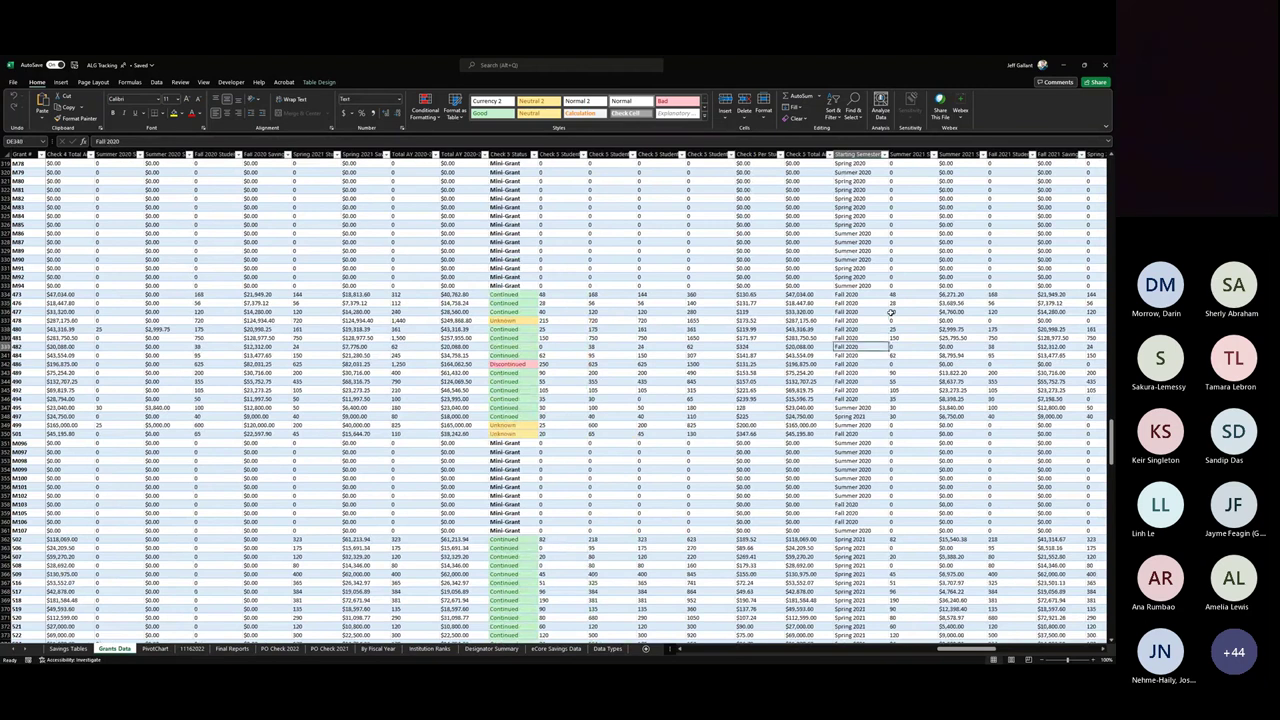
Step: Examine the semester student and savings columns from Summer 2021 through Summer 2022, reaching discontinued grant 486's Summer 2022 savings formula
{"action": "key", "text": "Right"}
{"action": "key", "text": "Right"}
{"action": "key", "text": "Right"}
{"action": "key", "text": "Right"}
{"action": "key", "text": "Right"}
{"action": "key", "text": "Right"}
{"action": "key", "text": "Right"}
{"action": "key", "text": "Right"}
{"action": "key", "text": "Right"}
{"action": "key", "text": "Right"}
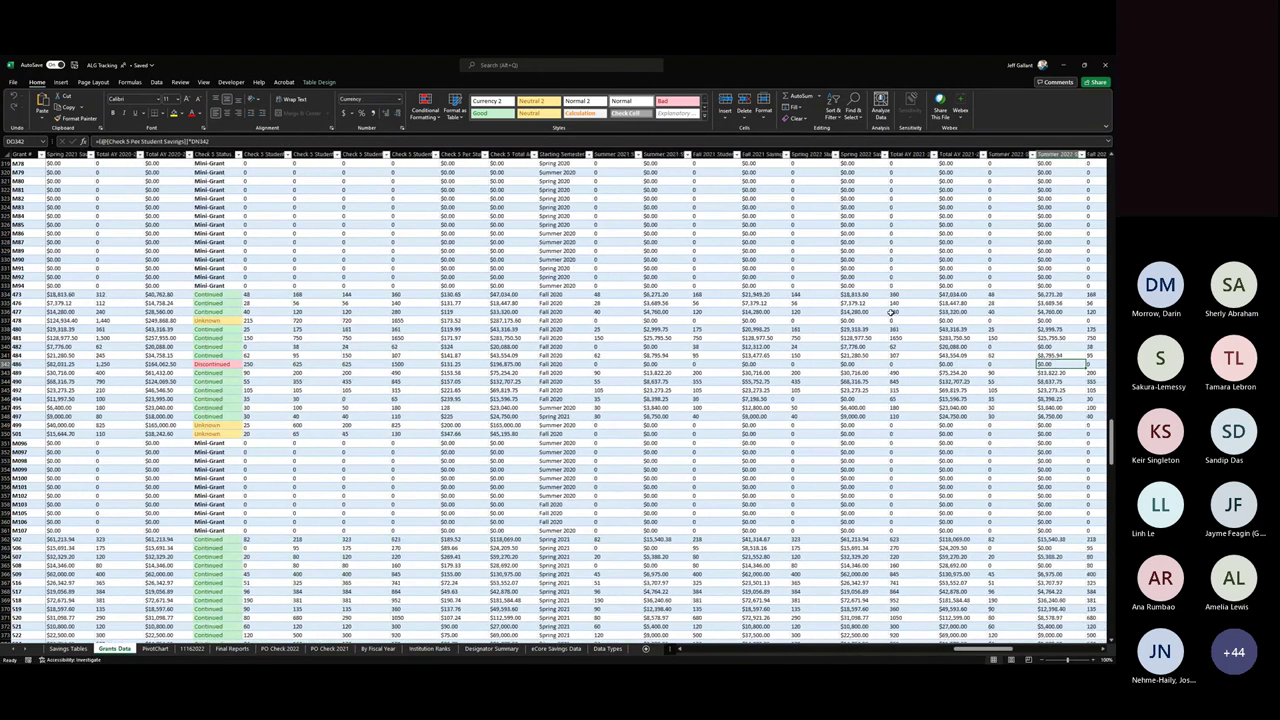
Step: Examine grant 484's Fall 2022 and AY 2022-2023 totals, then its grand total students, grand total savings and savings per $1 columns
{"action": "key", "text": "Up"}
{"action": "key", "text": "Right"}
{"action": "key", "text": "Right"}
{"action": "key", "text": "Right"}
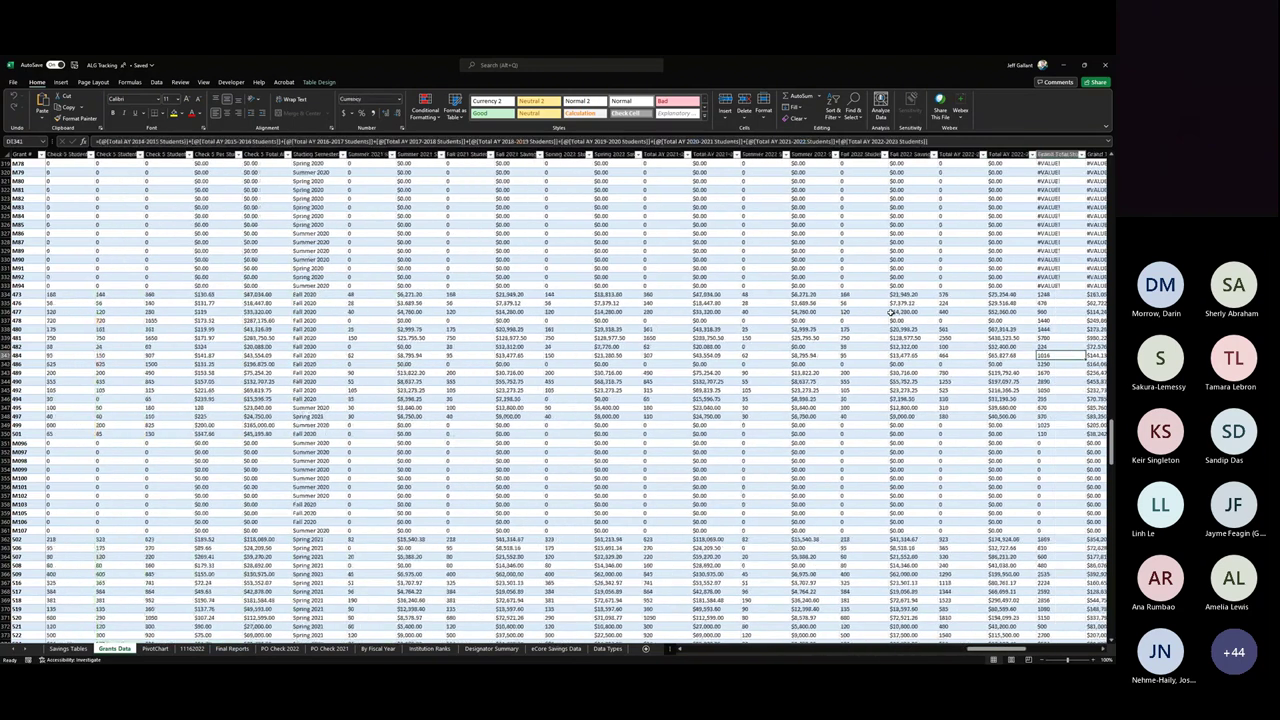
{"action": "key", "text": "Right"}
{"action": "key", "text": "Right"}
{"action": "key", "text": "Right"}
{"action": "key", "text": "Right"}
{"action": "key", "text": "Right"}
{"action": "key", "text": "Right"}
Step: Compare grant 484's total AY 2022-2023 savings formula with the formula that sums its grand total students across academic years
{"action": "key", "text": "Left"}
{"action": "key", "text": "Left"}
{"action": "key", "text": "Left"}
{"action": "key", "text": "Left"}
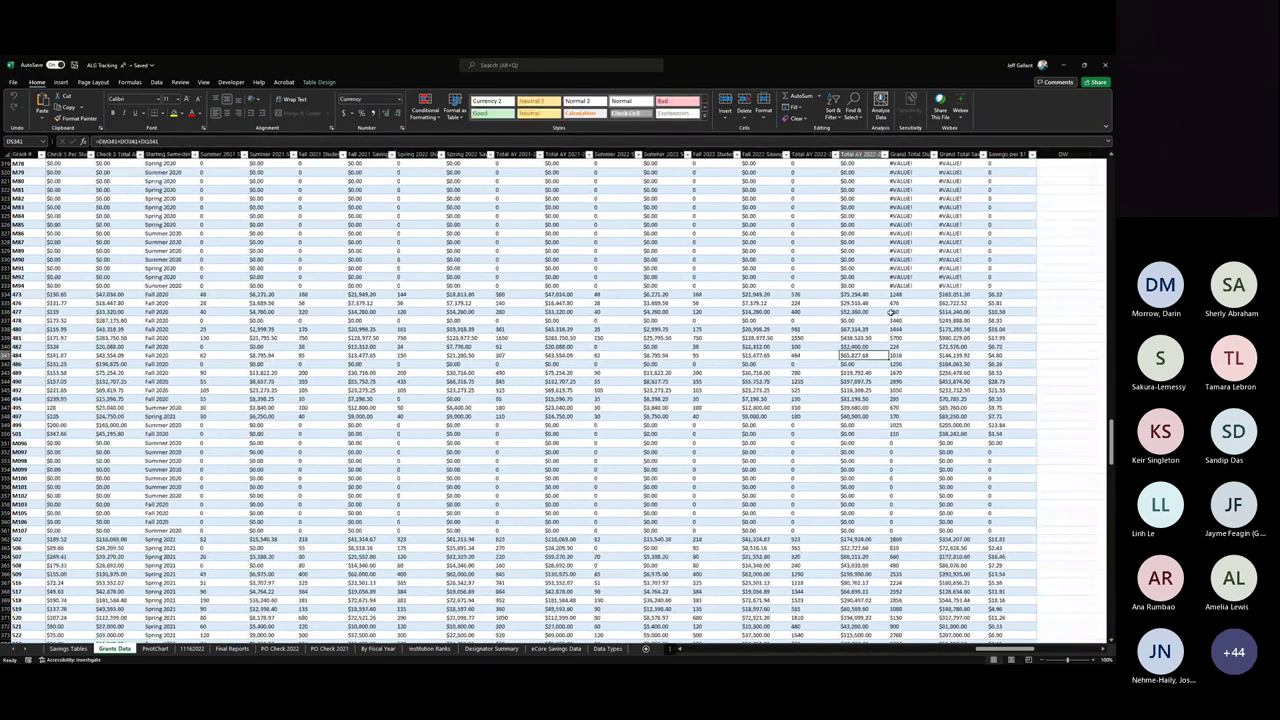
{"action": "key", "text": "Left"}
{"action": "key", "text": "Left"}
{"action": "key", "text": "Right"}
{"action": "key", "text": "Right"}
{"action": "key", "text": "Right"}
{"action": "key", "text": "Right"}
{"action": "key", "text": "Right"}
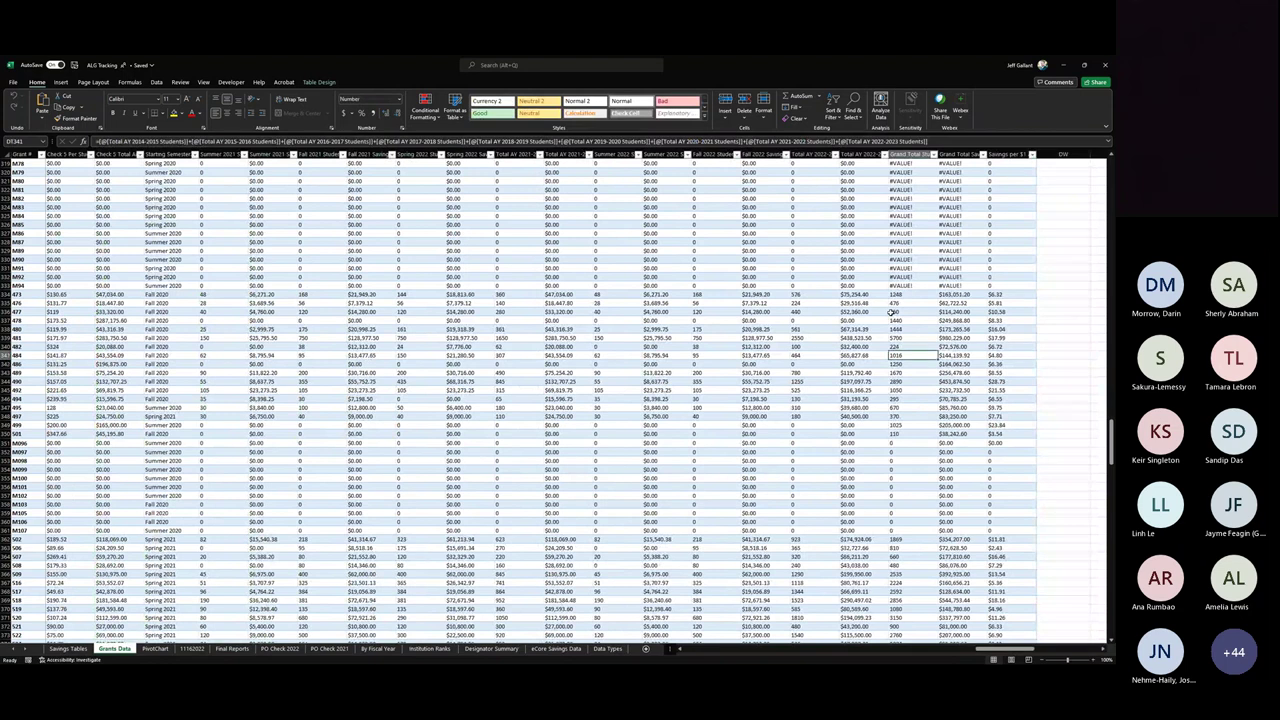
Step: Examine the savings per $1 and grand total savings cells of mini-grants M90 to M94, including the grand total savings formula
{"action": "key", "text": "Up"}
{"action": "key", "text": "Up"}
{"action": "key", "text": "Up"}
{"action": "key", "text": "Up"}
{"action": "key", "text": "Up"}
{"action": "key", "text": "Up"}
{"action": "key", "text": "Left"}
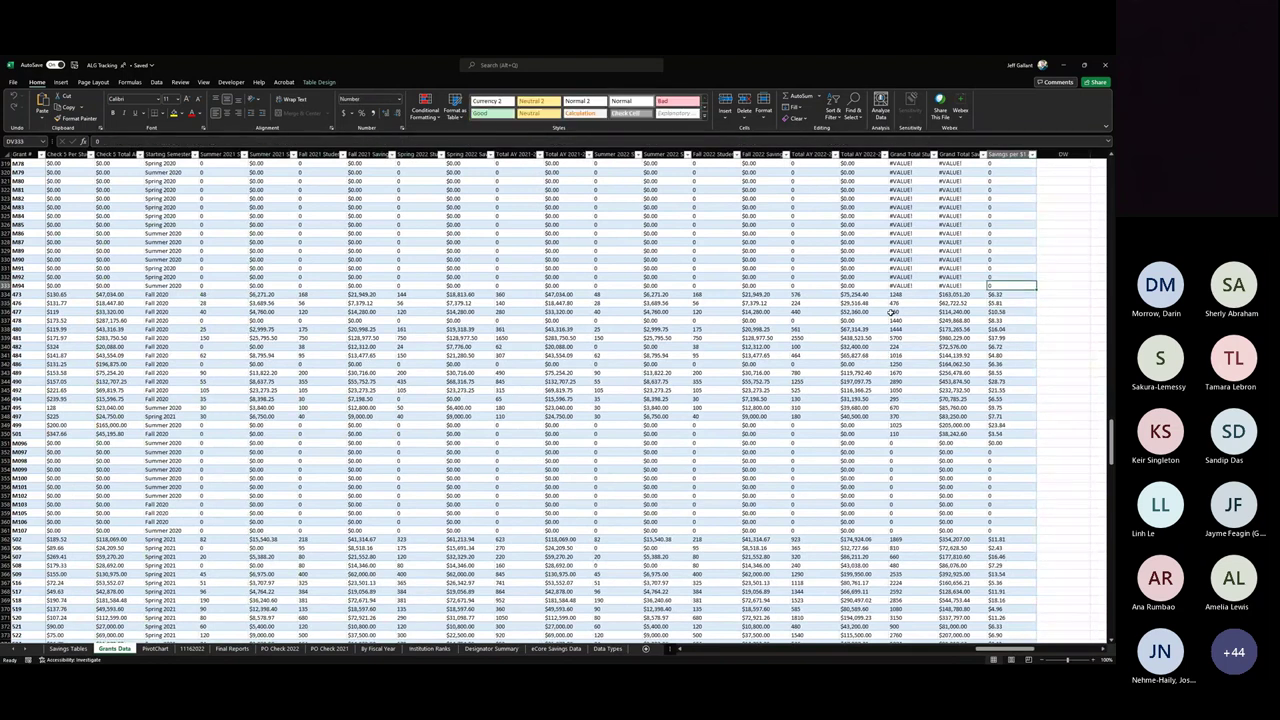
{"action": "key", "text": "Up"}
{"action": "key", "text": "Up"}
{"action": "key", "text": "Up"}
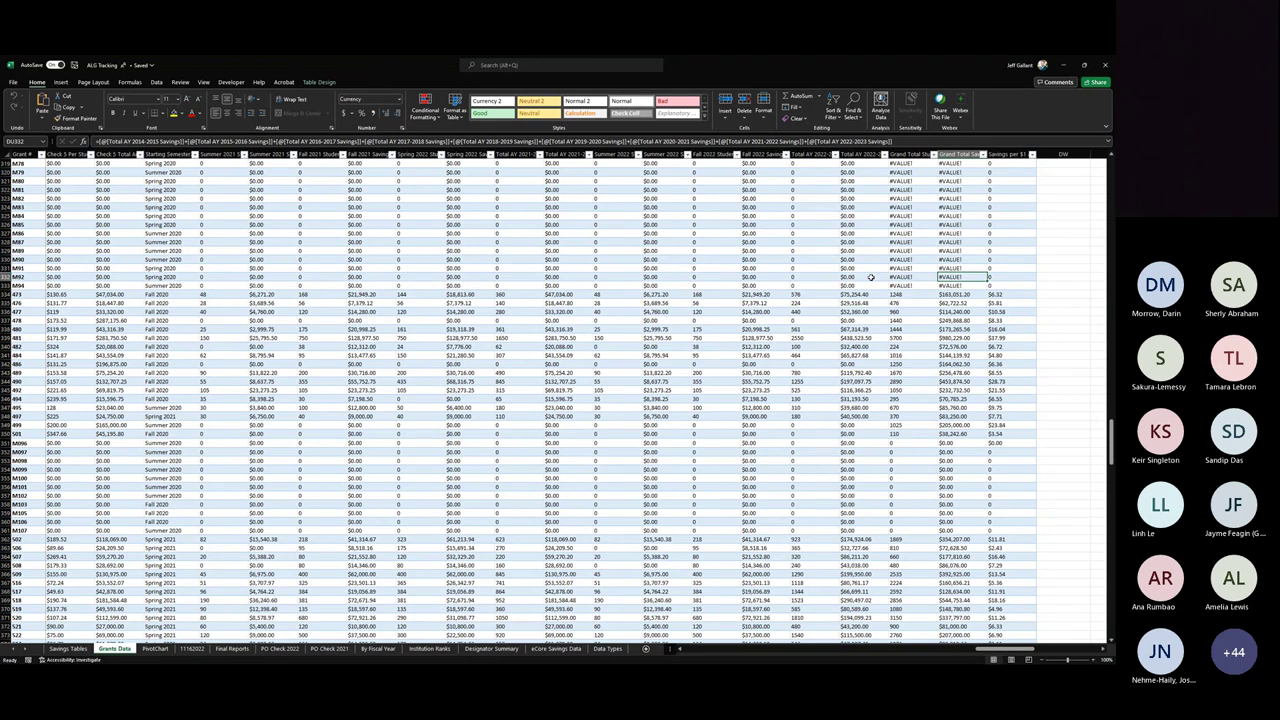
{"action": "key", "text": "Up"}
{"action": "key", "text": "Up"}
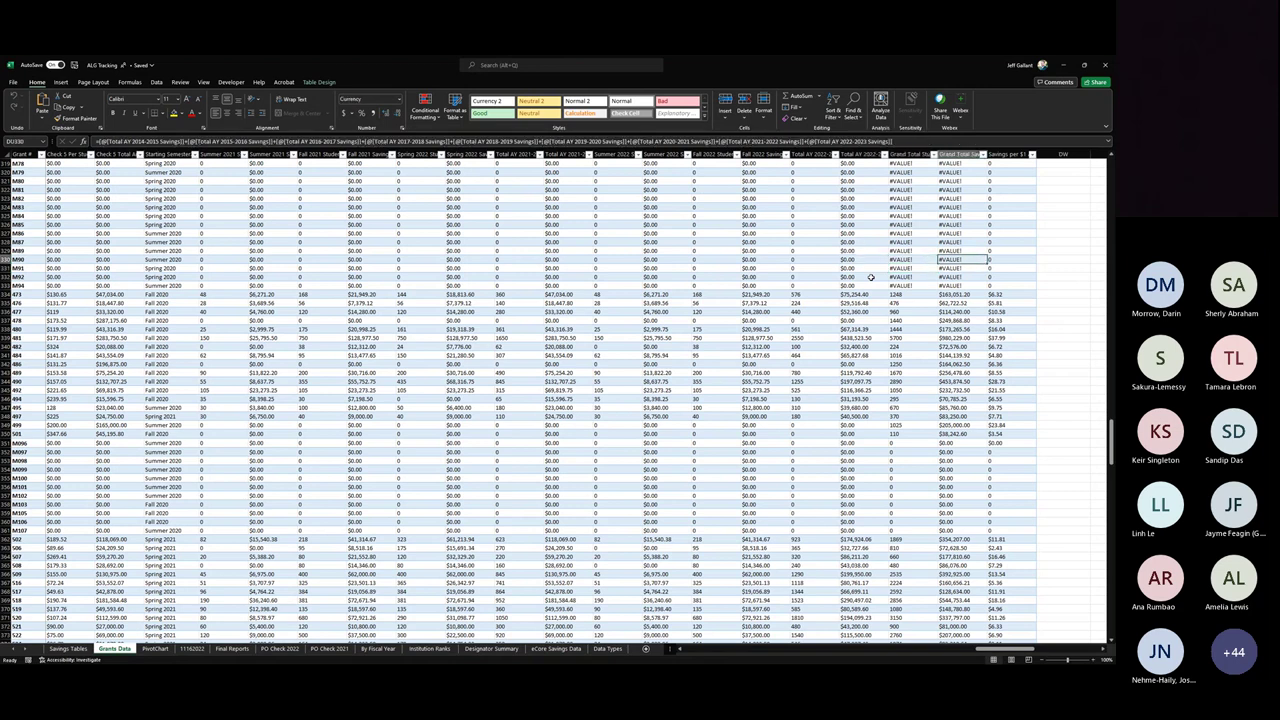
Step: Compare mini-grant M94's grand total students formula with the grand total savings formula of grant 478
{"action": "key", "text": "Down"}
{"action": "key", "text": "Down"}
{"action": "key", "text": "Down"}
{"action": "key", "text": "Down"}
{"action": "key", "text": "Down"}
{"action": "key", "text": "Left"}
{"action": "key", "text": "Up"}
{"action": "key", "text": "Up"}
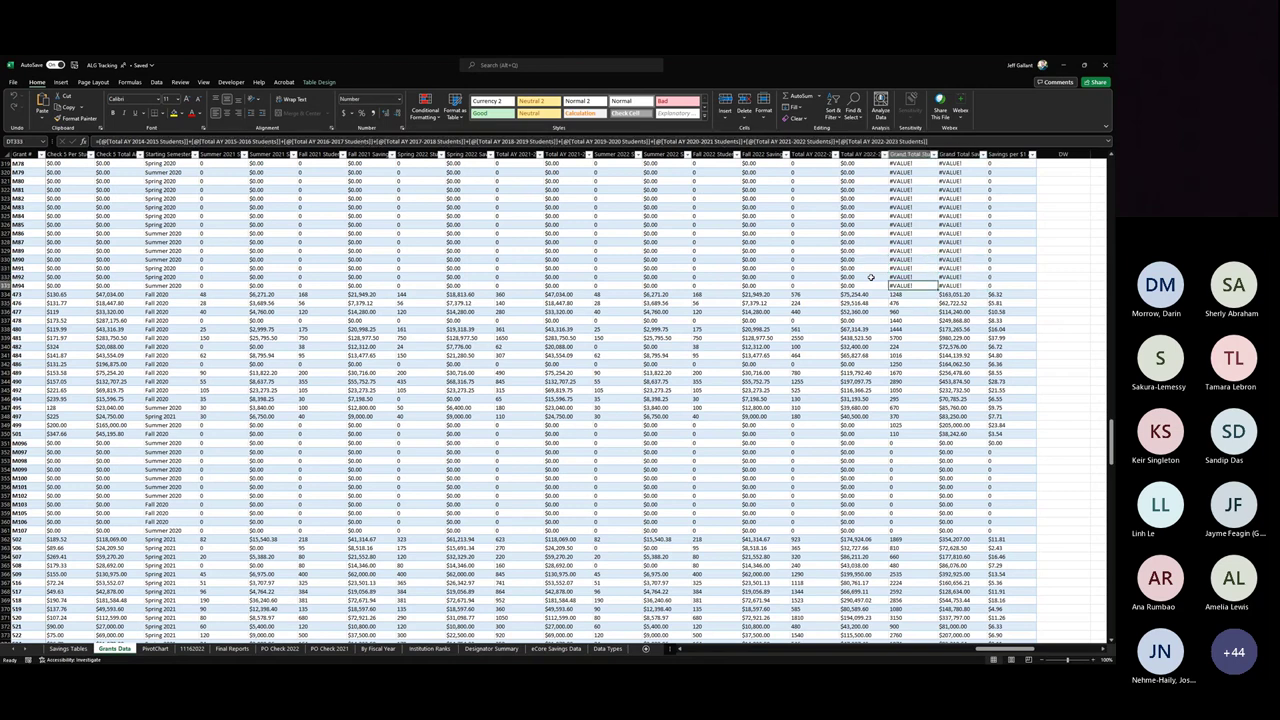
{"action": "key", "text": "Down"}
{"action": "key", "text": "Down"}
{"action": "key", "text": "Down"}
{"action": "key", "text": "Down"}
{"action": "key", "text": "Right"}
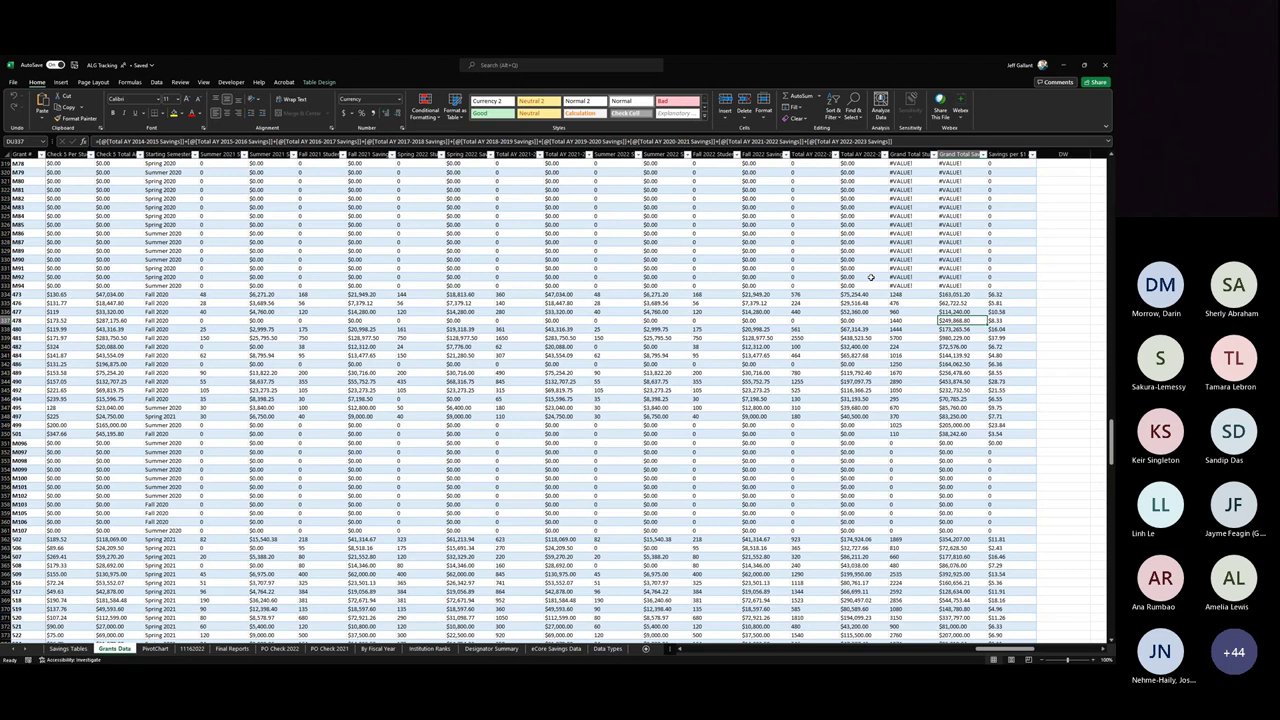
Step: Inspect grant 478's savings per $1 formula and compare the savings per $1 values across the surrounding grants, returning to grant 481
{"action": "key", "text": "Right"}
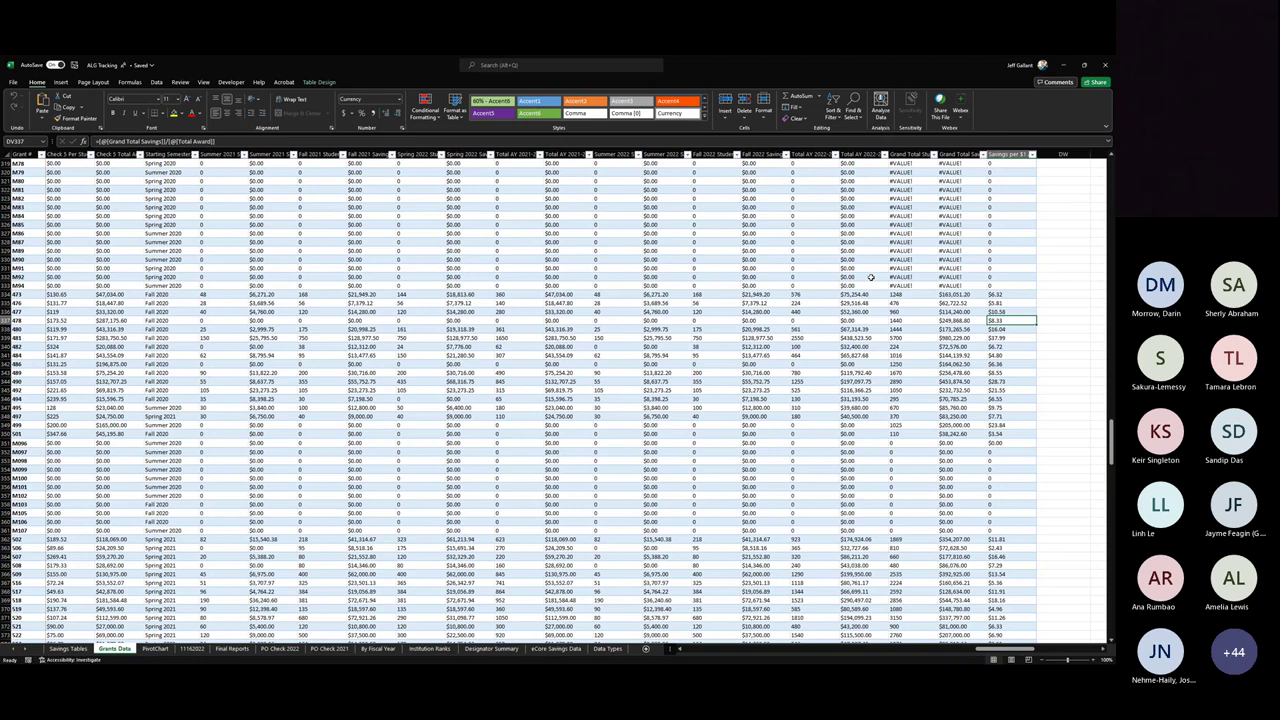
{"action": "key", "text": "Up"}
{"action": "key", "text": "Up"}
{"action": "key", "text": "Up"}
{"action": "key", "text": "Down"}
{"action": "key", "text": "Down"}
{"action": "key", "text": "Down"}
{"action": "key", "text": "Down"}
{"action": "key", "text": "Down"}
{"action": "key", "text": "Down"}
{"action": "key", "text": "Down"}
{"action": "key", "text": "Down"}
{"action": "key", "text": "Down"}
{"action": "key", "text": "Down"}
{"action": "key", "text": "Down"}
{"action": "key", "text": "Down"}
{"action": "key", "text": "Down"}
{"action": "key", "text": "Down"}
{"action": "key", "text": "Down"}
{"action": "key", "text": "Up"}
{"action": "key", "text": "Up"}
{"action": "key", "text": "Up"}
{"action": "key", "text": "Up"}
{"action": "key", "text": "Up"}
{"action": "key", "text": "Up"}
{"action": "key", "text": "Up"}
{"action": "key", "text": "Up"}
{"action": "key", "text": "Up"}
{"action": "key", "text": "Up"}
{"action": "key", "text": "Up"}
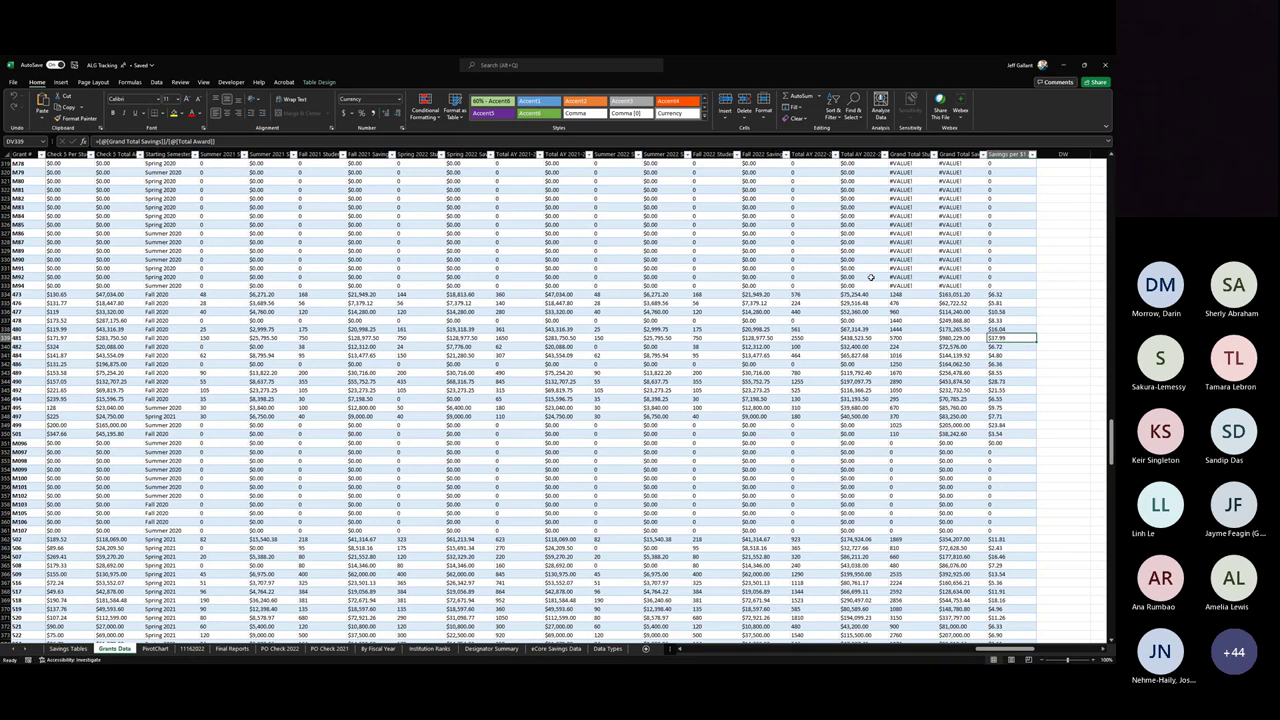